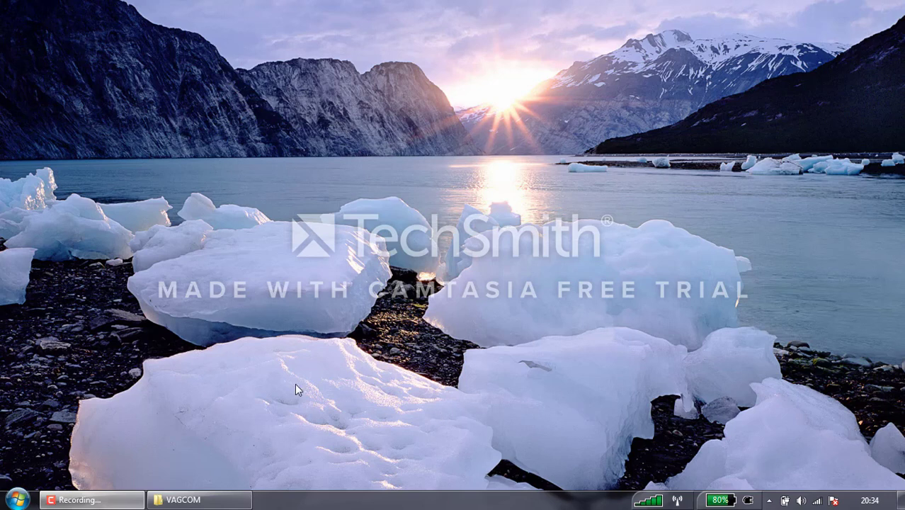
Step: Restore the VAGCOM folder window and select the FRM-17080 installer file
click(223, 499)
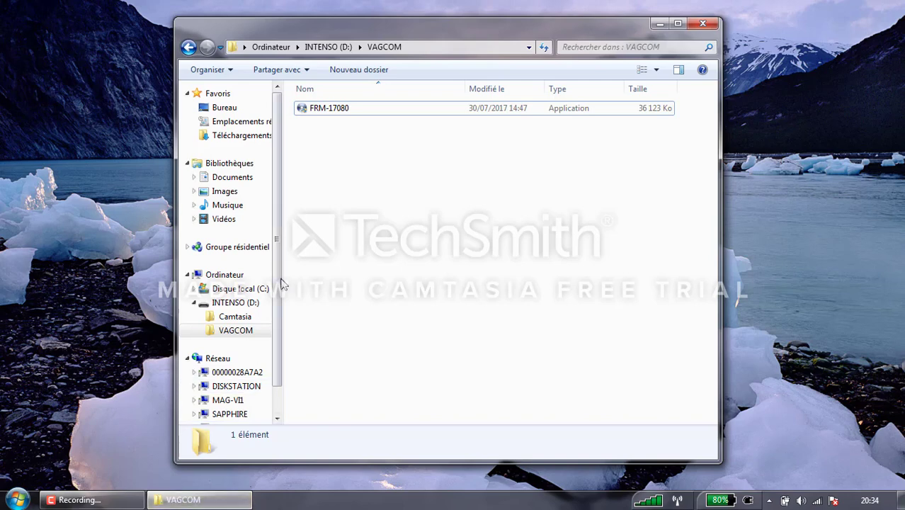
click(330, 113)
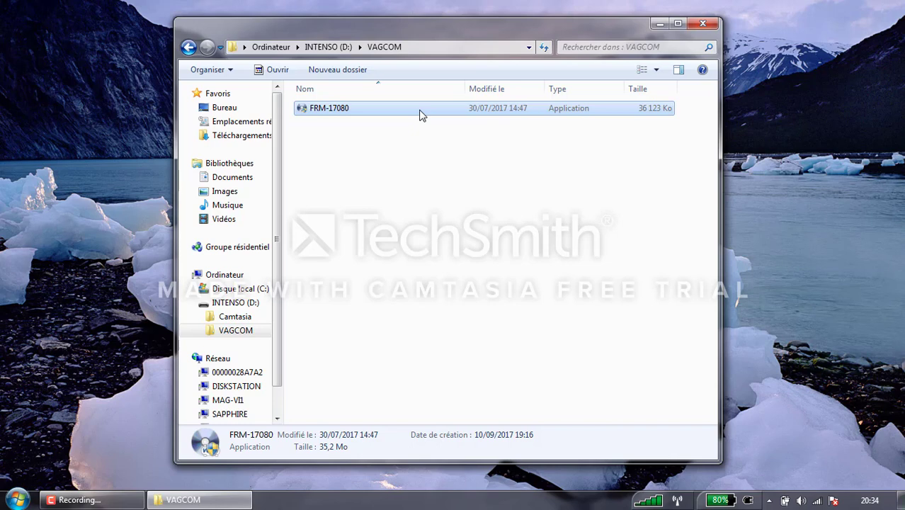
click(370, 119)
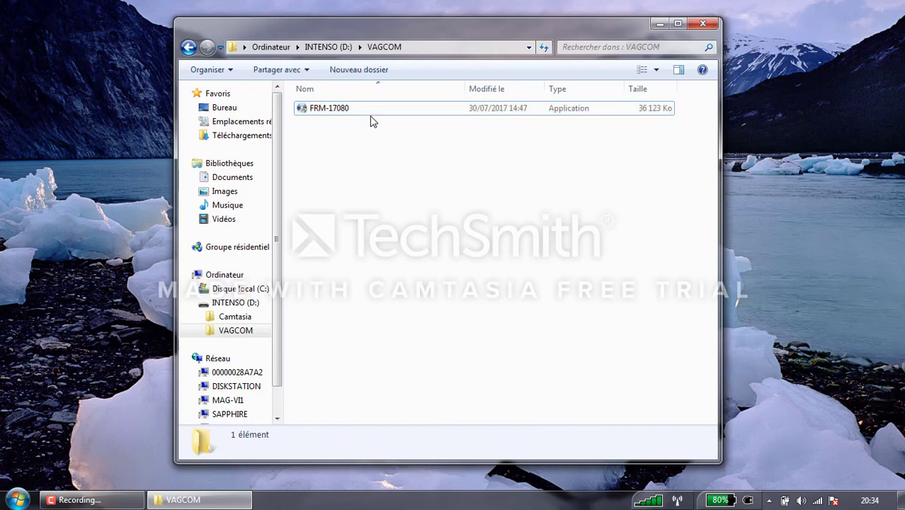
click(349, 111)
Step: Run FRM-17080, accept the licence, exclude HEX-NET support and install into C:\Ross-Tech\VCDS-FRM
double_click(349, 112)
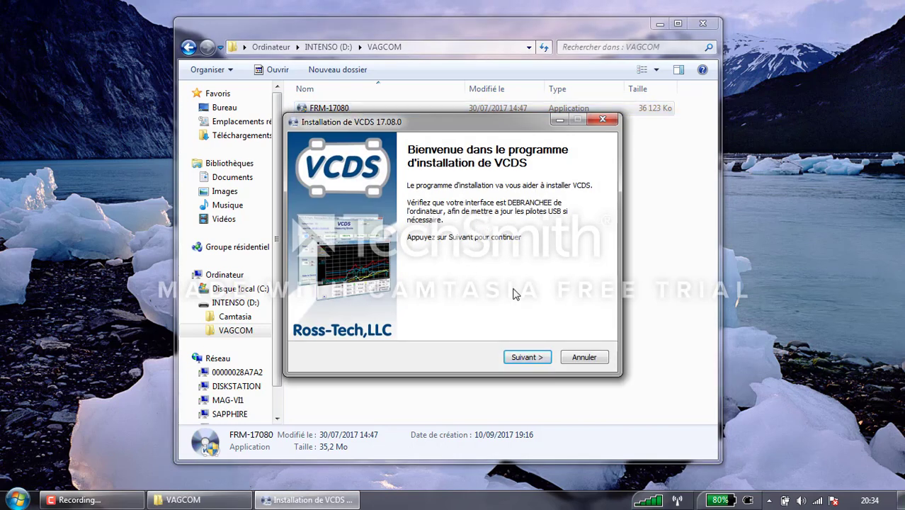
click(532, 361)
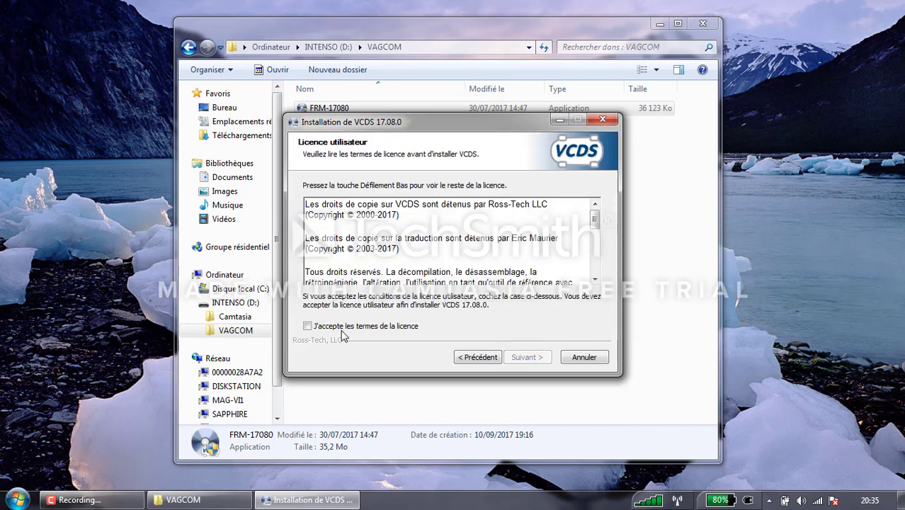
click(341, 328)
click(511, 358)
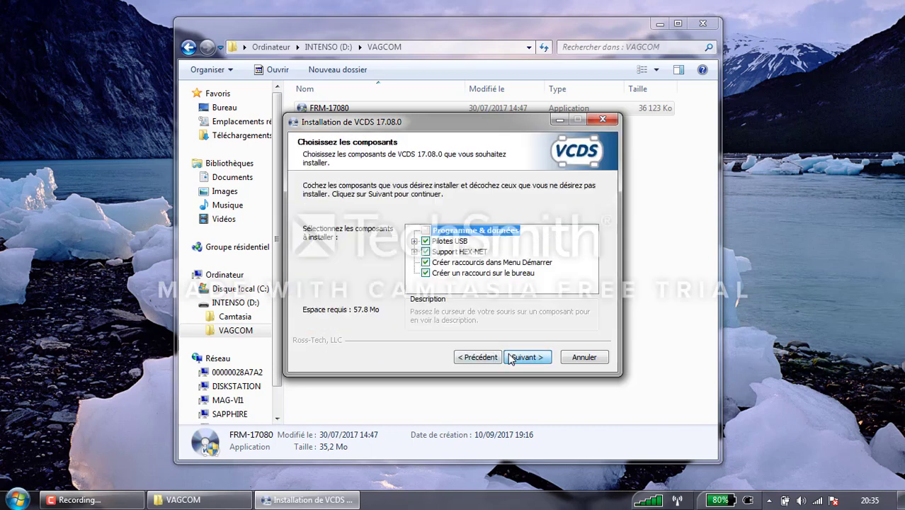
click(425, 252)
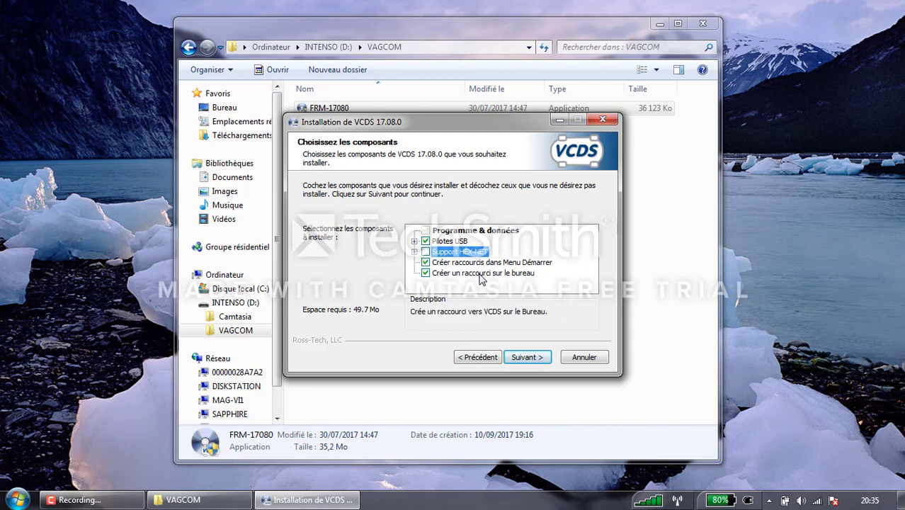
click(526, 357)
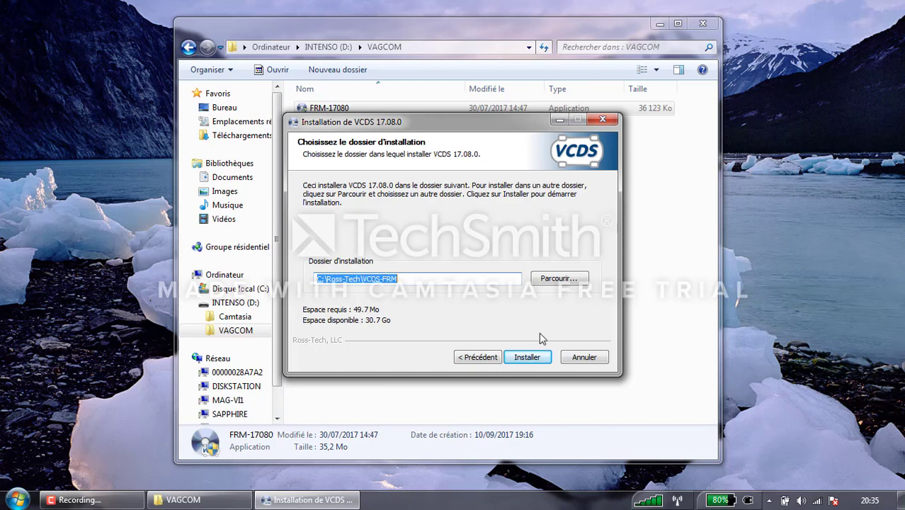
click(543, 356)
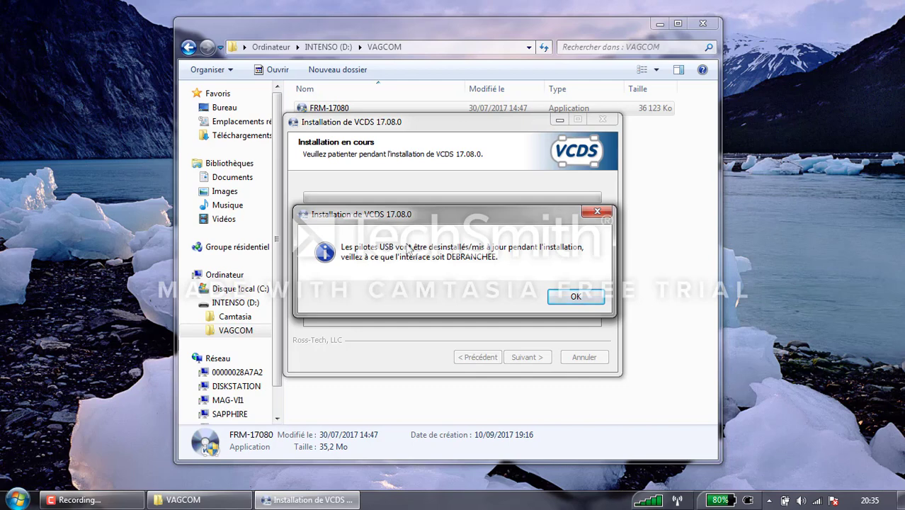
Step: Acknowledge the notice that USB drivers will be removed or updated
click(575, 297)
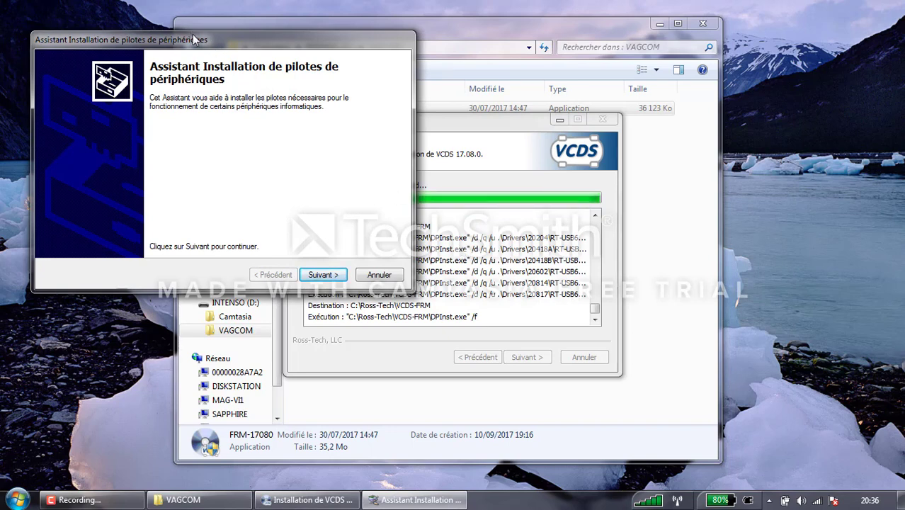
Step: Install the Ross-Tech USB driver via the wizard and stop VCDS launching after setup
drag(196, 41, 238, 16)
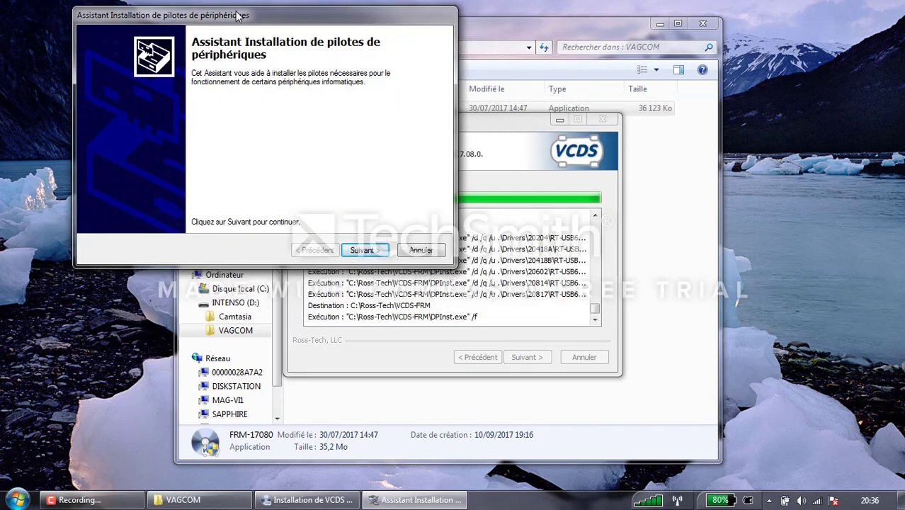
click(369, 252)
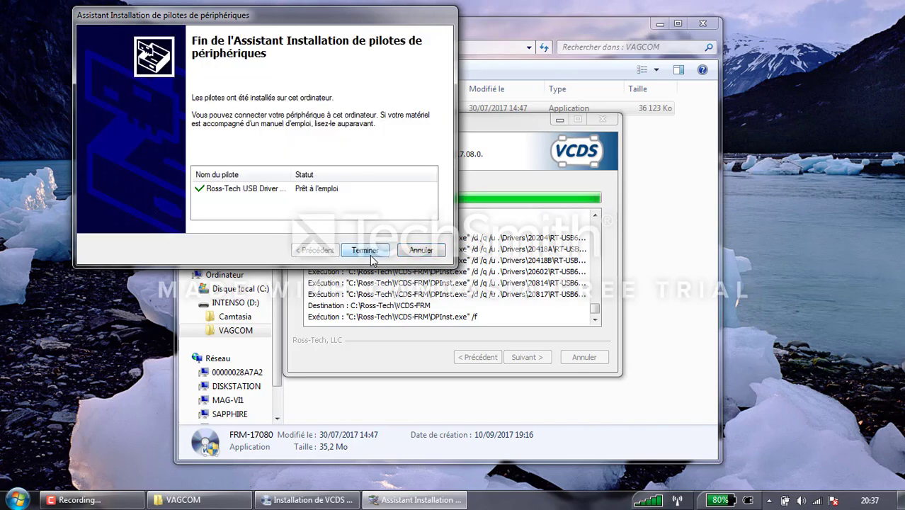
click(369, 254)
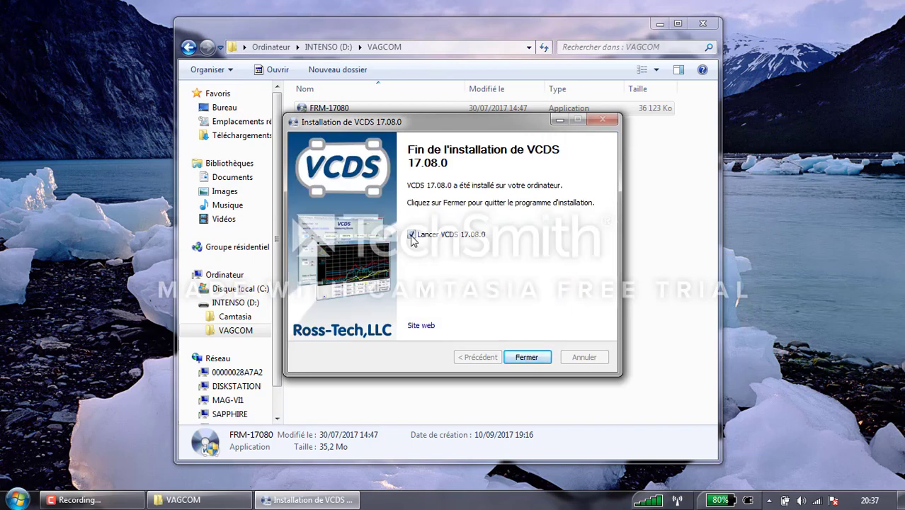
click(412, 236)
Step: Close the finished installer and confirm the Ross-Tech Direct USB Interface driver is ready
click(532, 358)
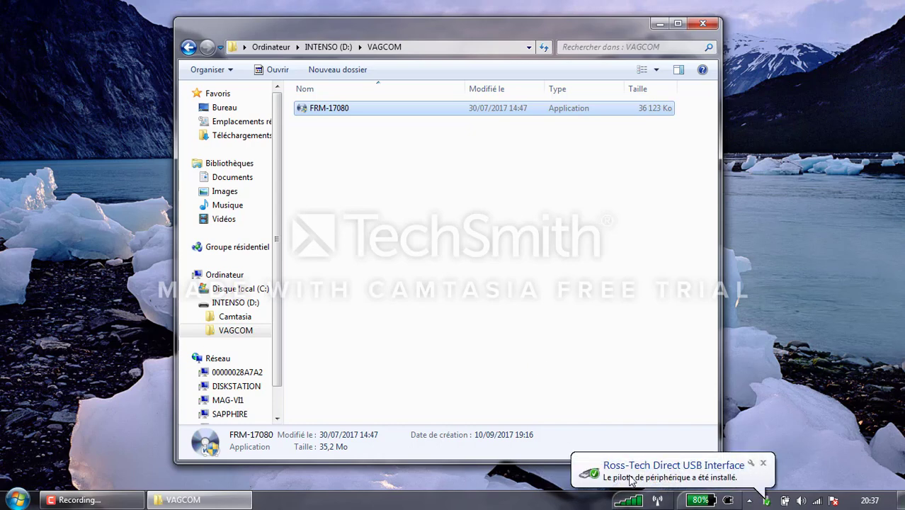
click(632, 480)
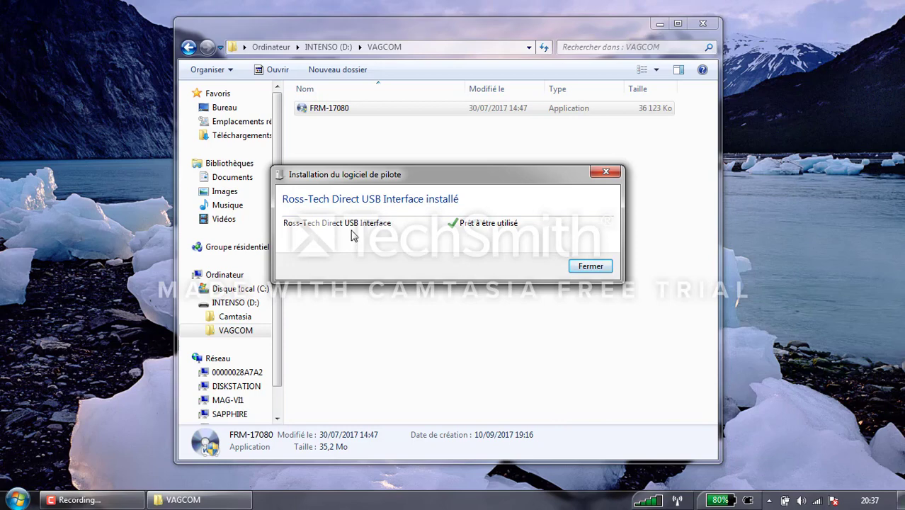
click(603, 265)
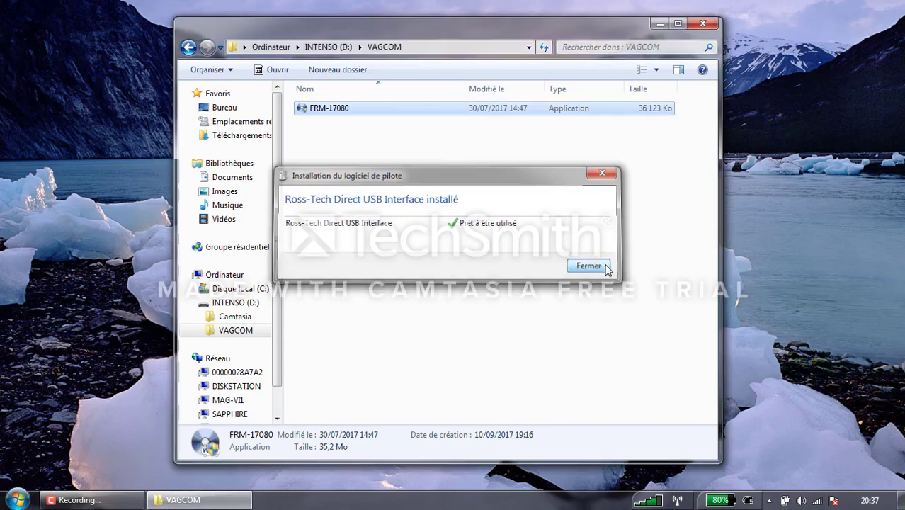
click(25, 497)
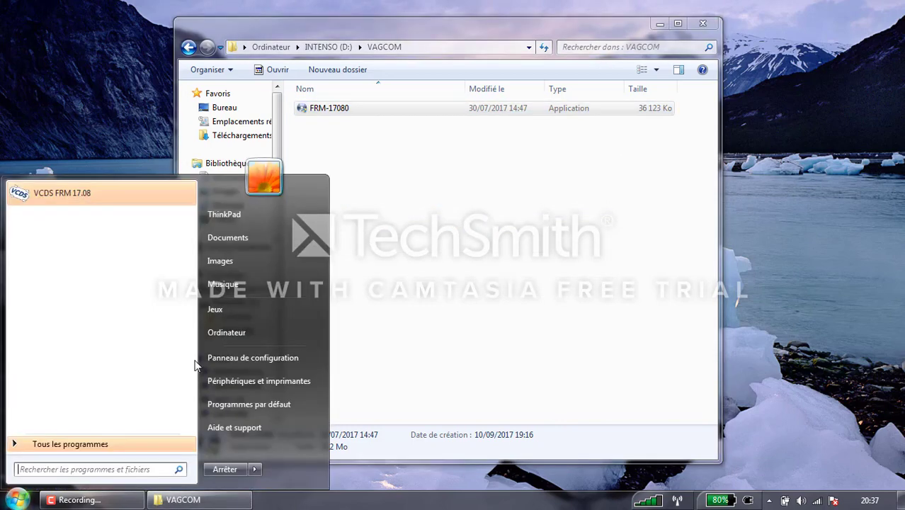
click(240, 357)
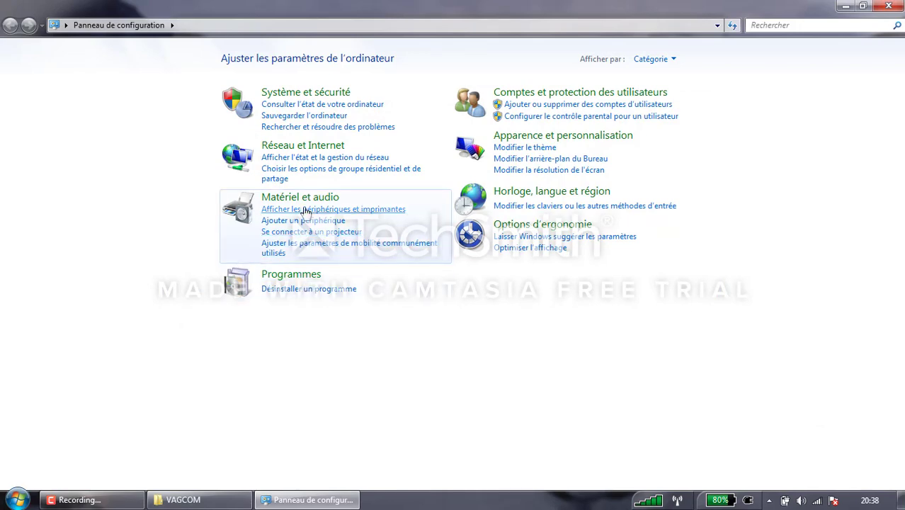
click(305, 203)
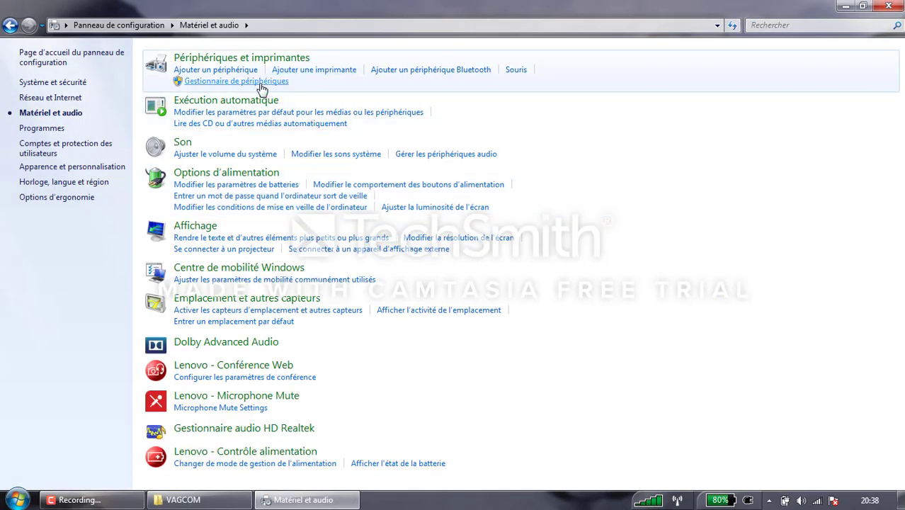
click(236, 81)
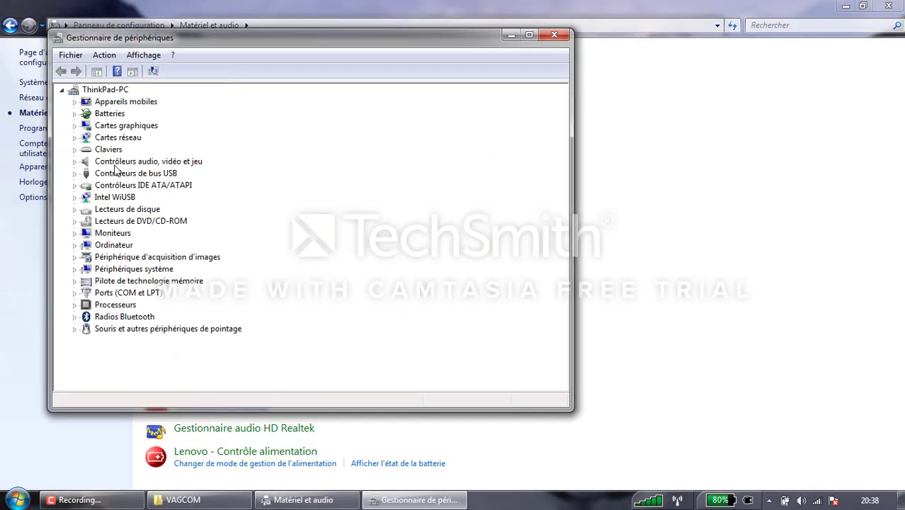
click(74, 173)
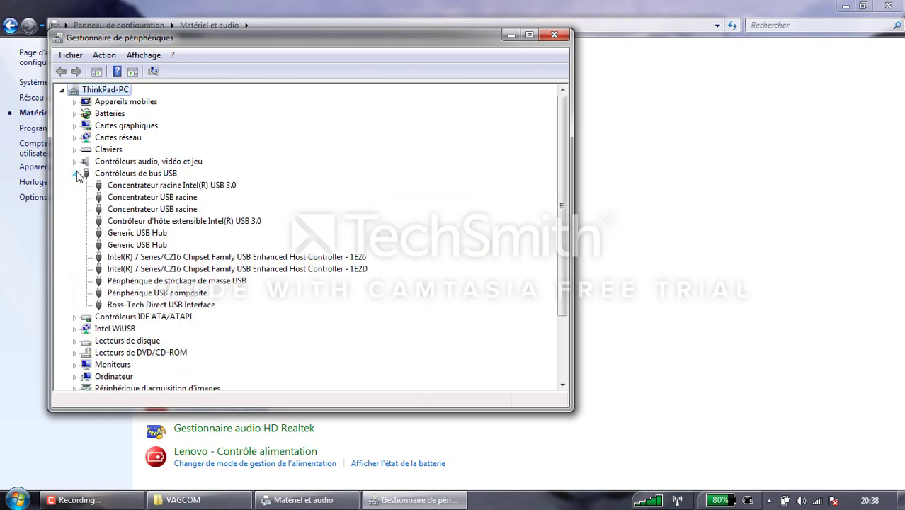
right_click(145, 305)
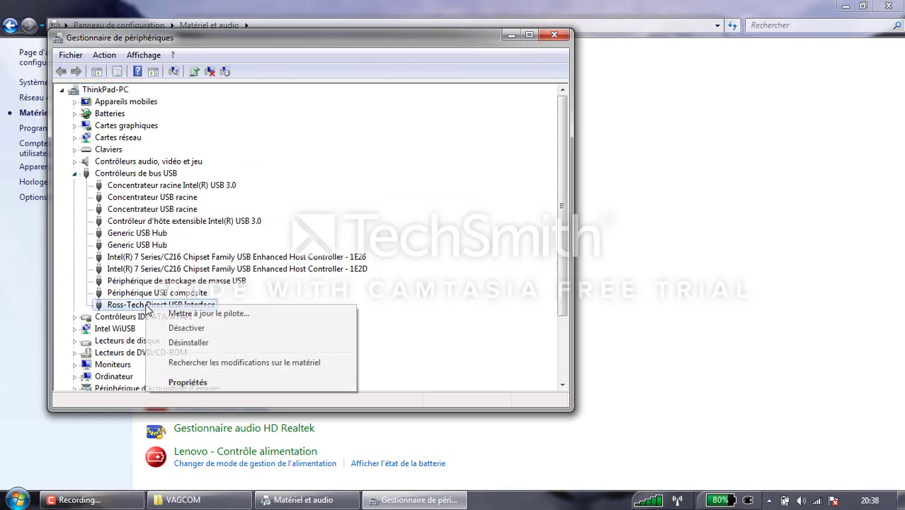
click(197, 383)
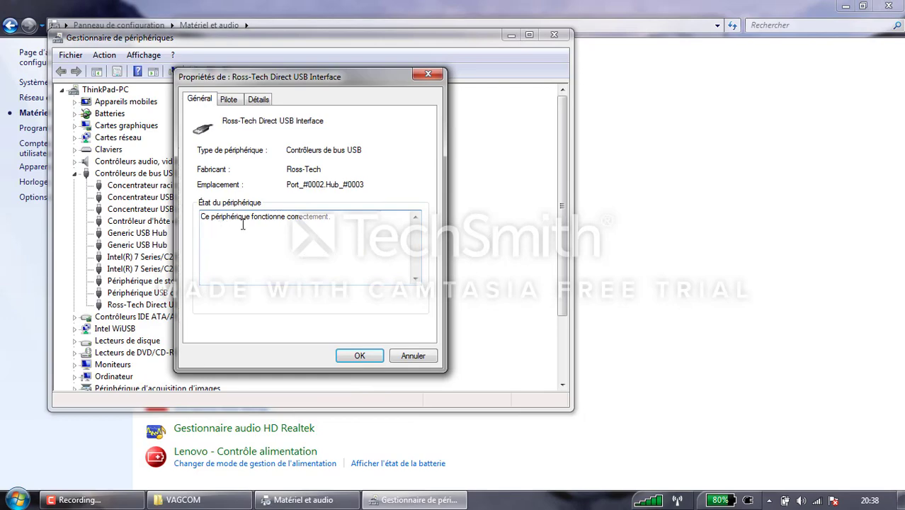
click(427, 74)
click(556, 34)
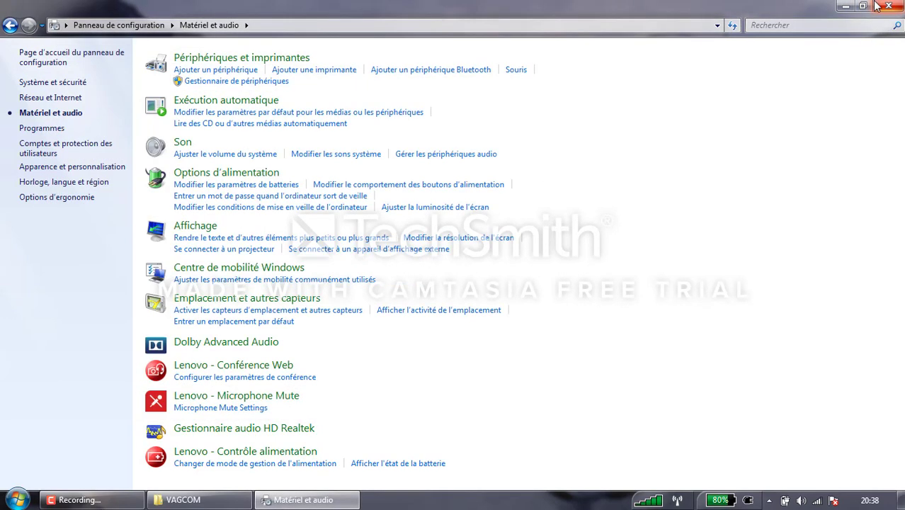
click(878, 6)
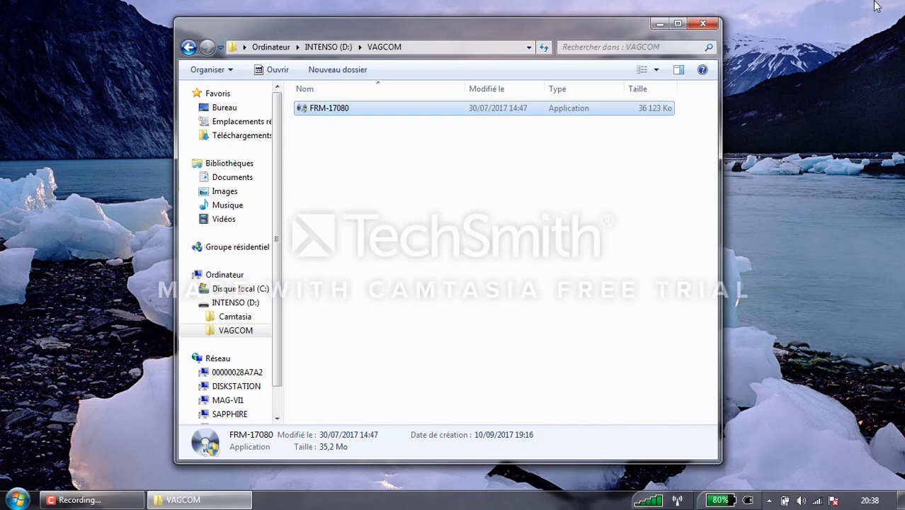
Step: Close the VAGCOM folder and start VCDS FRM 17.08 from the Start menu
click(702, 25)
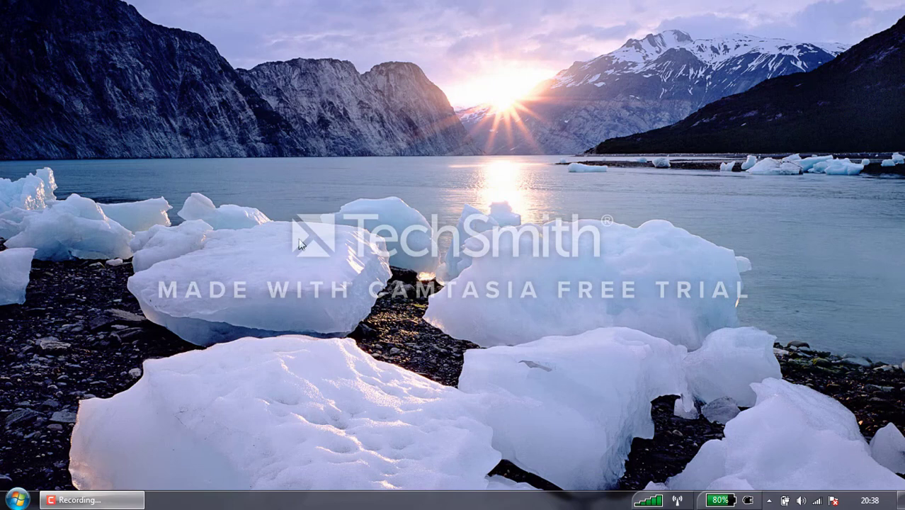
click(17, 499)
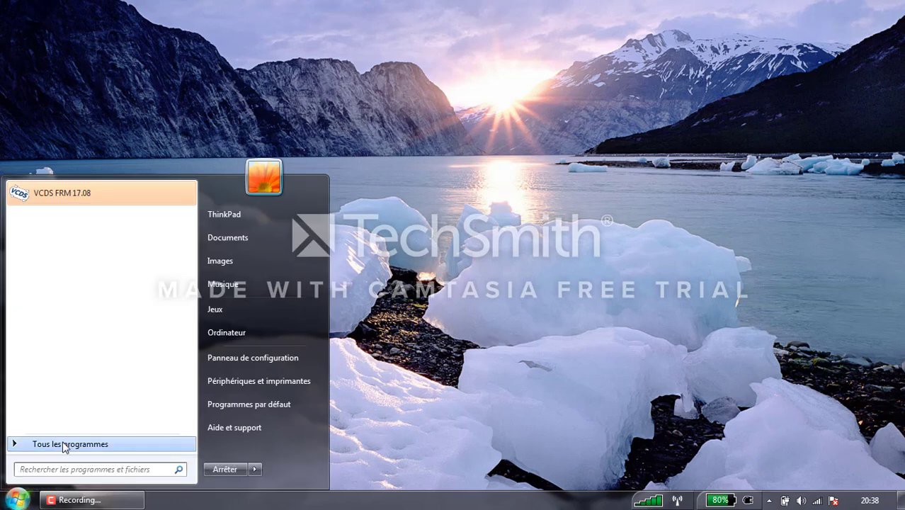
click(75, 203)
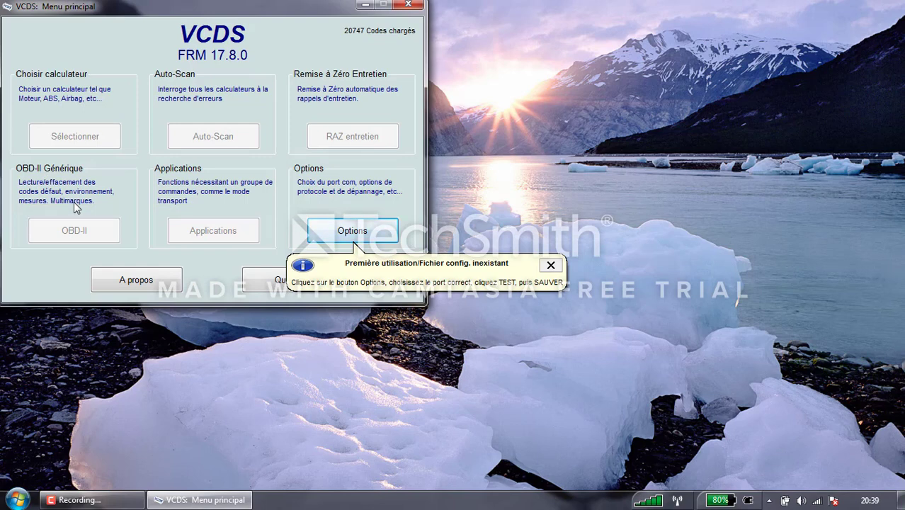
Step: Test the USB port, finding the Ross-Tech HEX-USB+CAN interface, and save the options
click(346, 235)
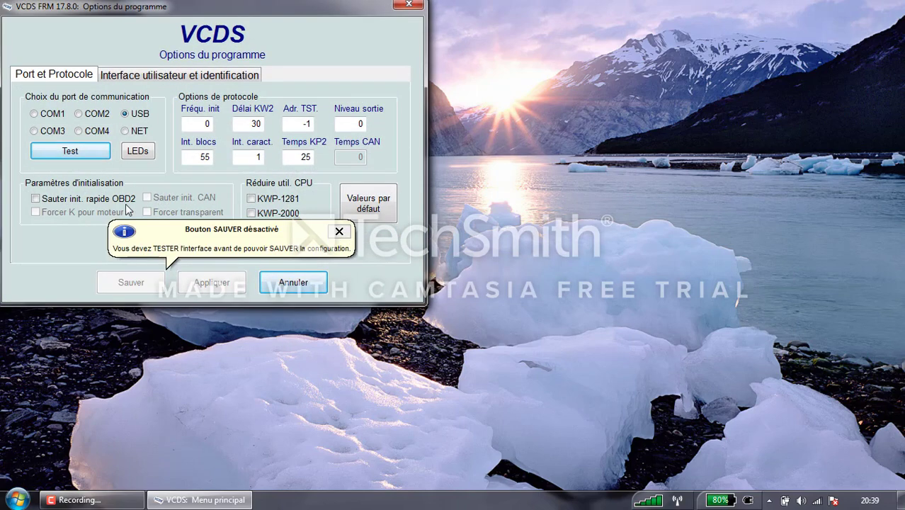
click(74, 152)
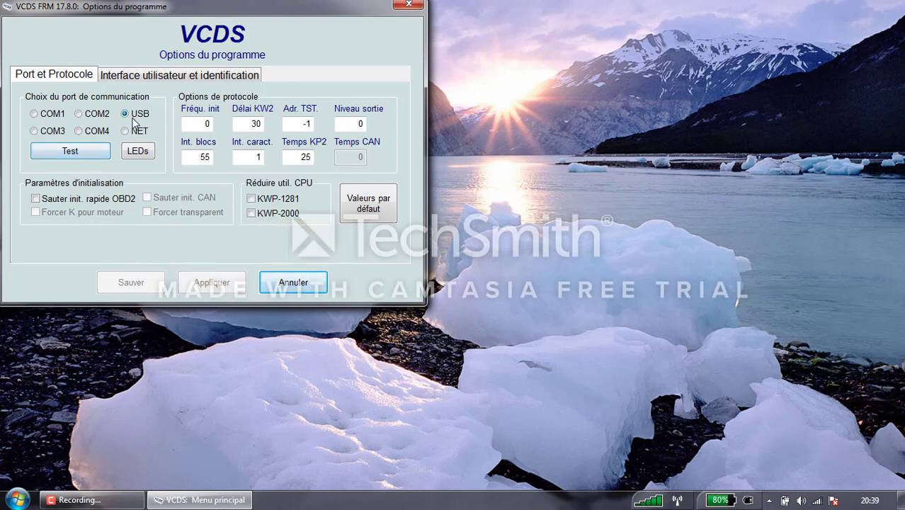
click(101, 156)
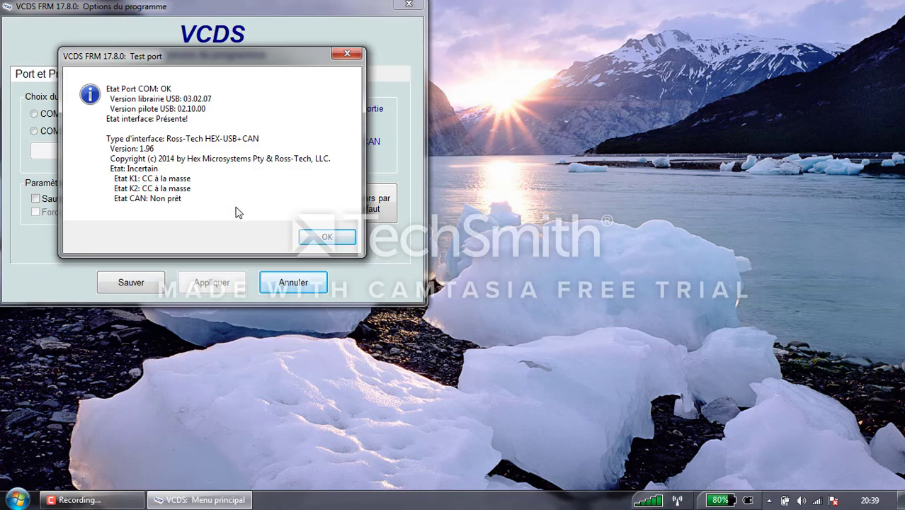
click(337, 242)
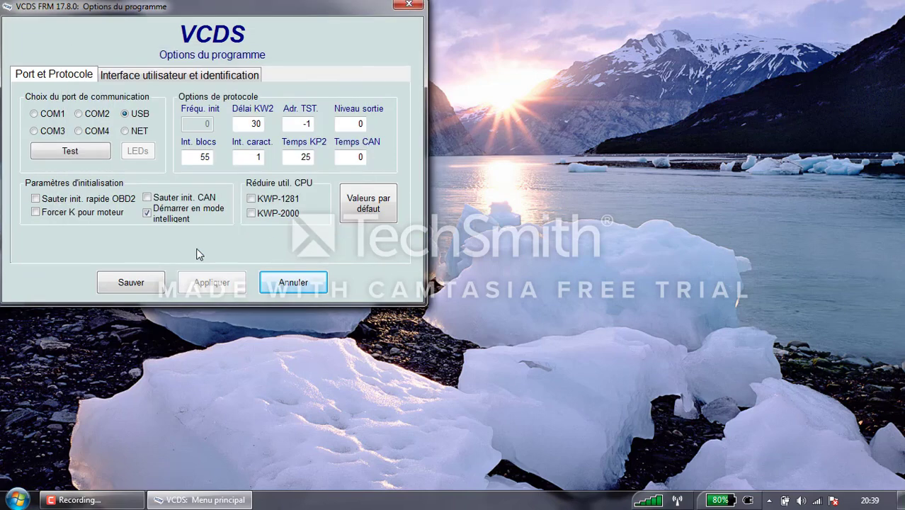
click(145, 283)
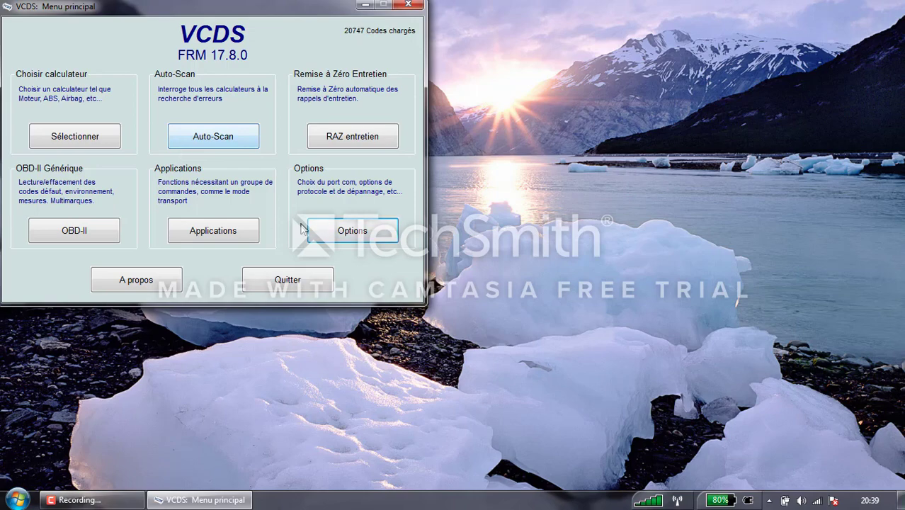
Step: Turn off intelligent start mode, retest the interface, save, and reopen the options
click(329, 234)
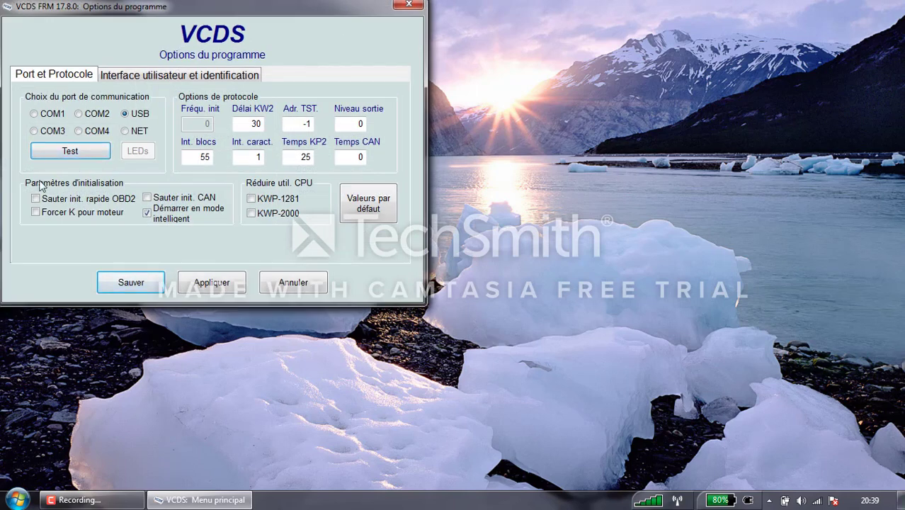
click(147, 213)
click(149, 213)
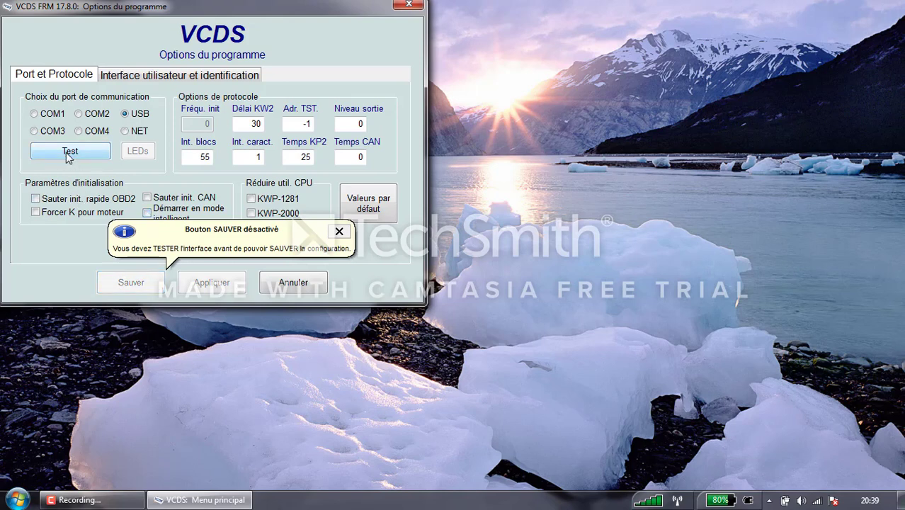
click(68, 155)
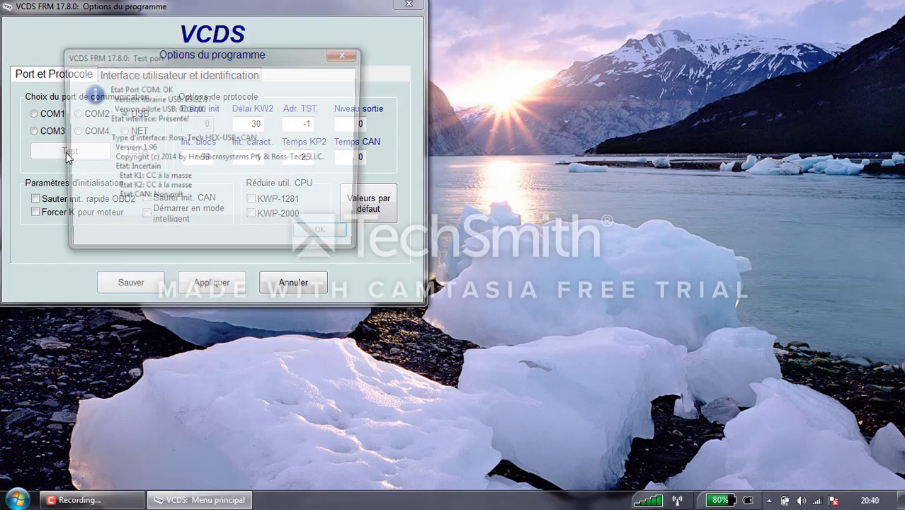
click(327, 237)
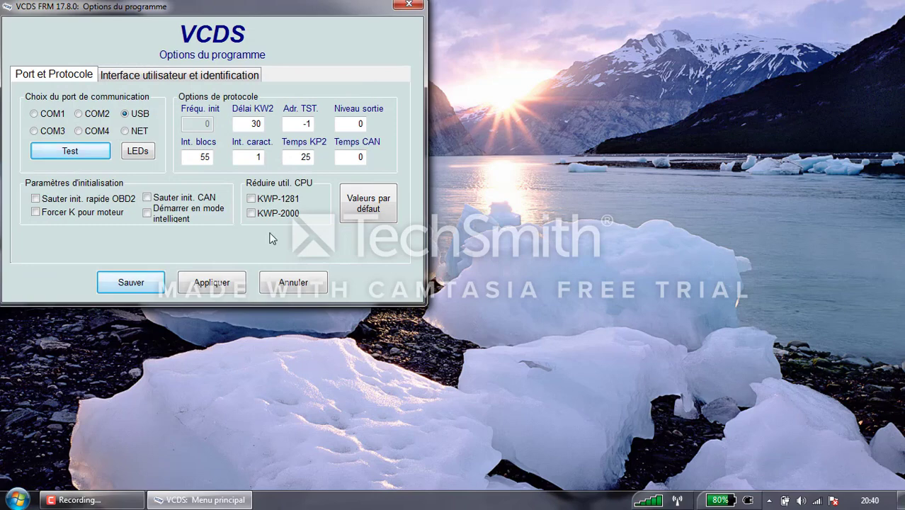
click(132, 282)
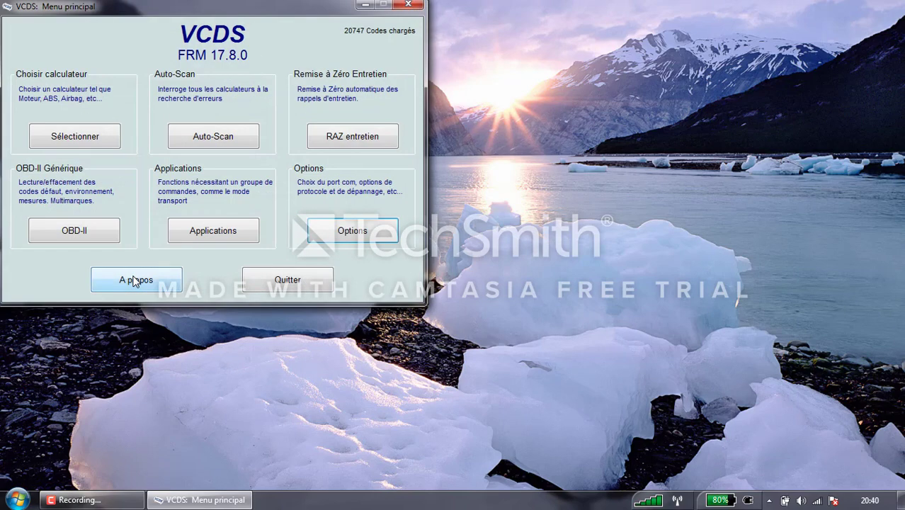
click(352, 232)
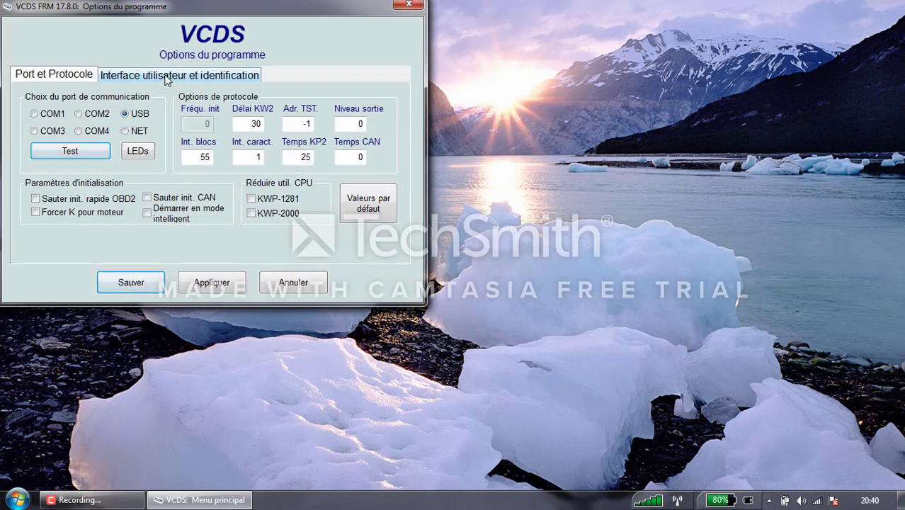
Step: Enter workshop name My Garage with its workshop code, importer and equipment numbers; disable update checks
click(165, 78)
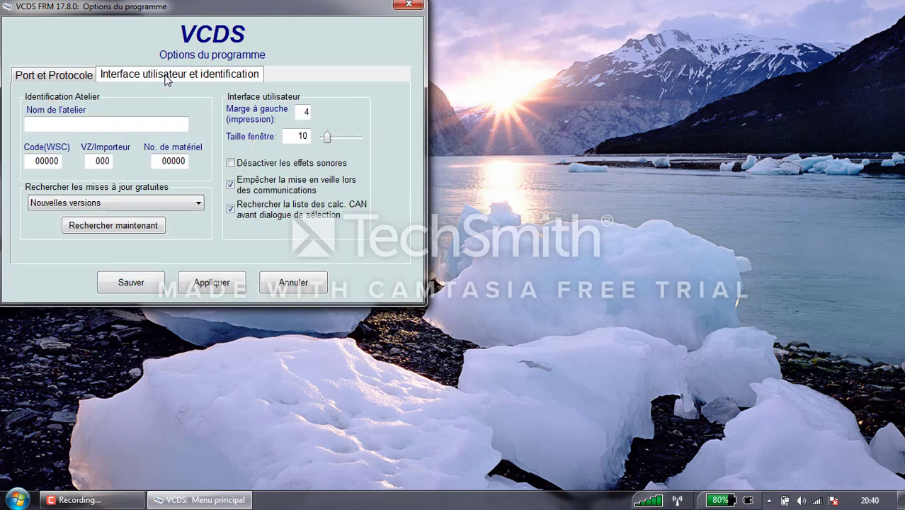
click(116, 122)
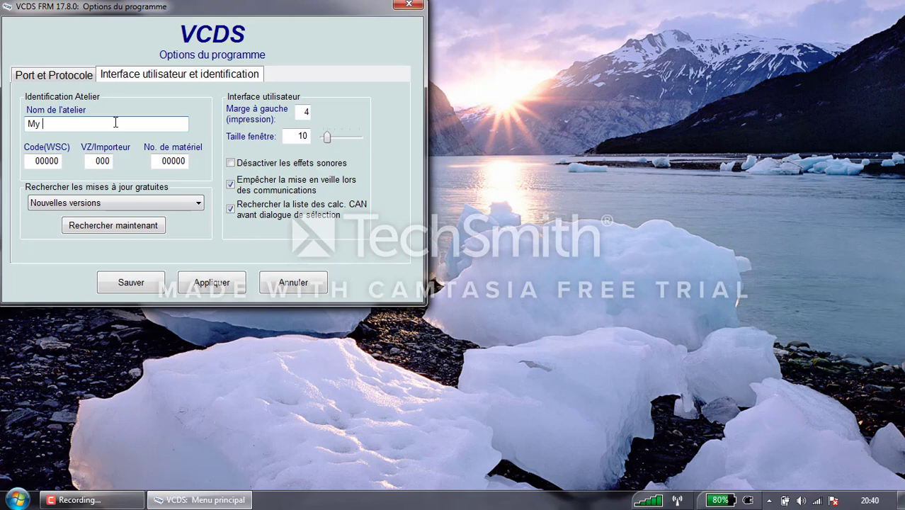
key(Tab)
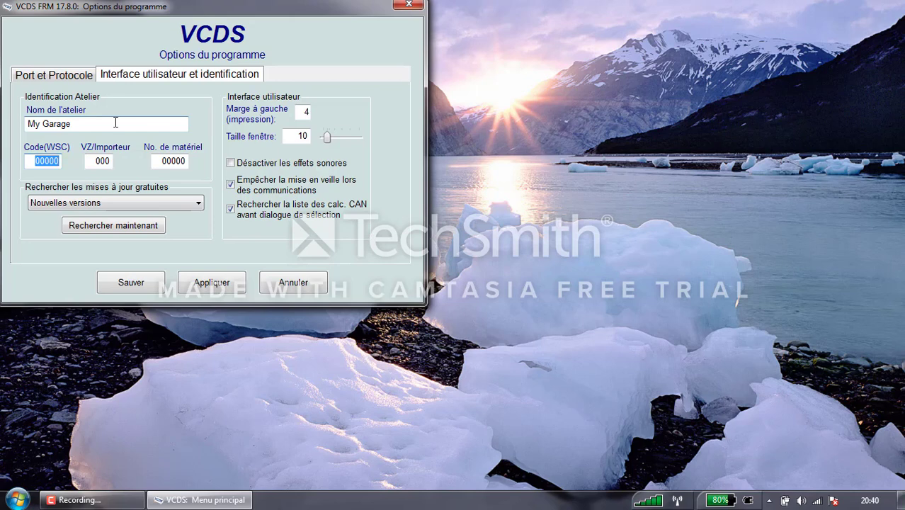
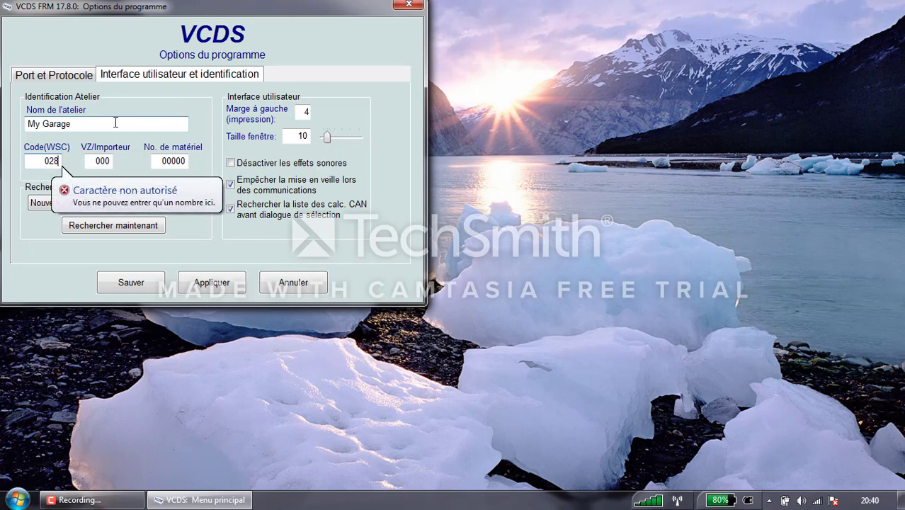
key(Tab)
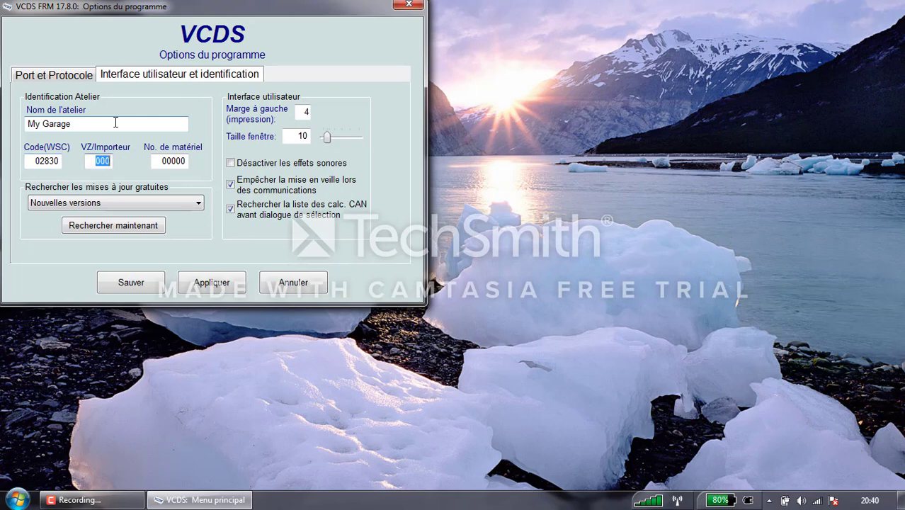
key(Tab)
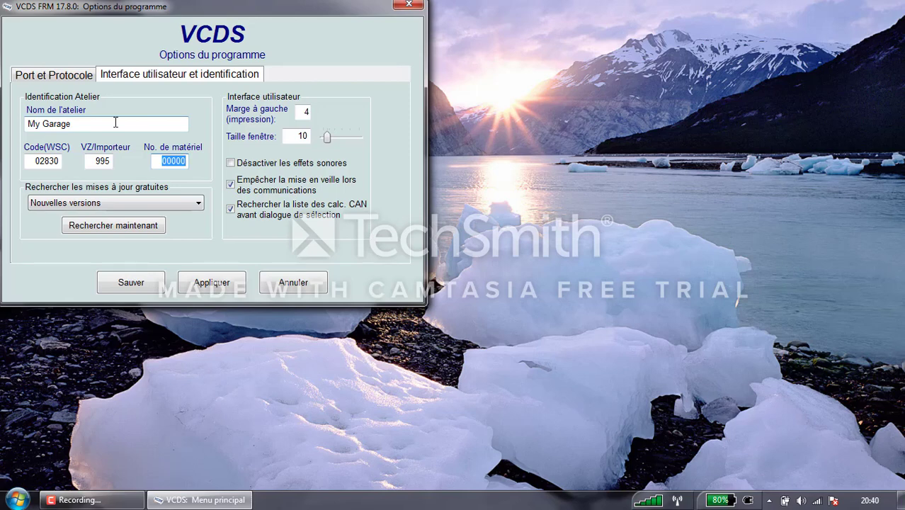
click(68, 204)
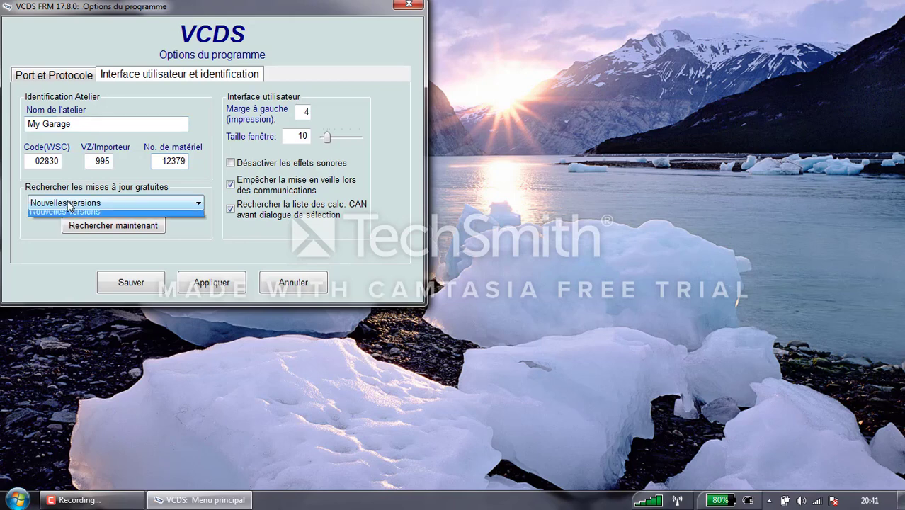
click(71, 216)
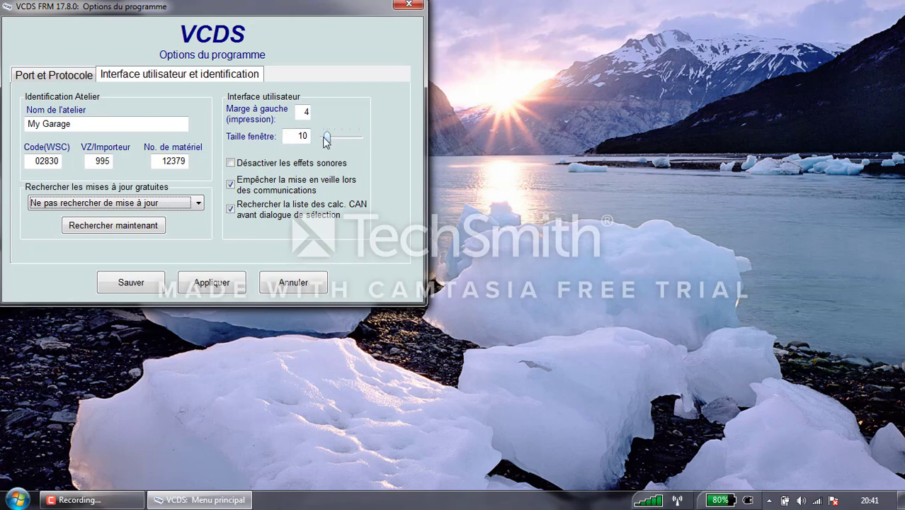
Step: Raise the window size setting to 15 and dismiss the colour scheme prompt
drag(326, 139, 336, 140)
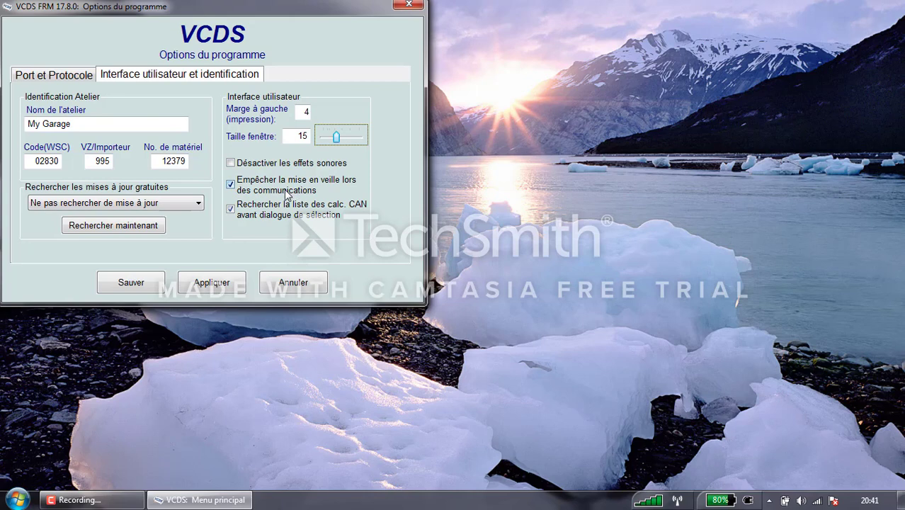
click(230, 209)
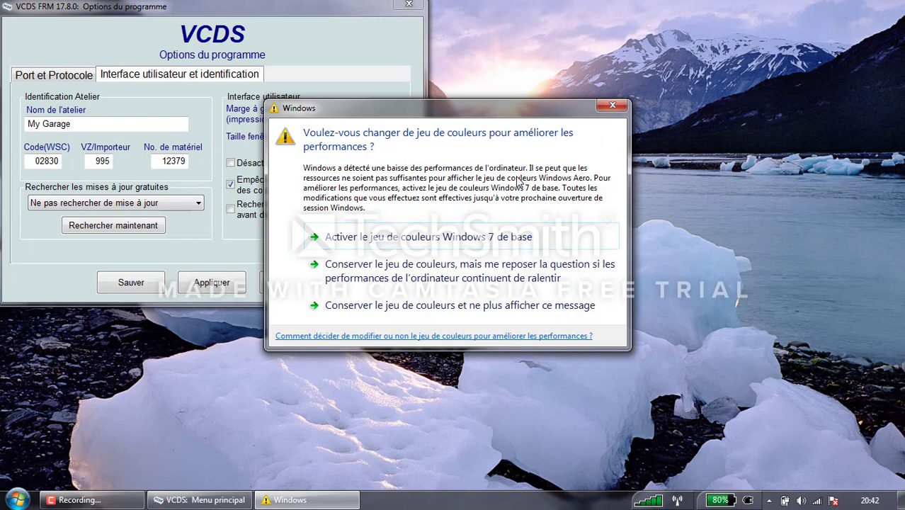
click(613, 106)
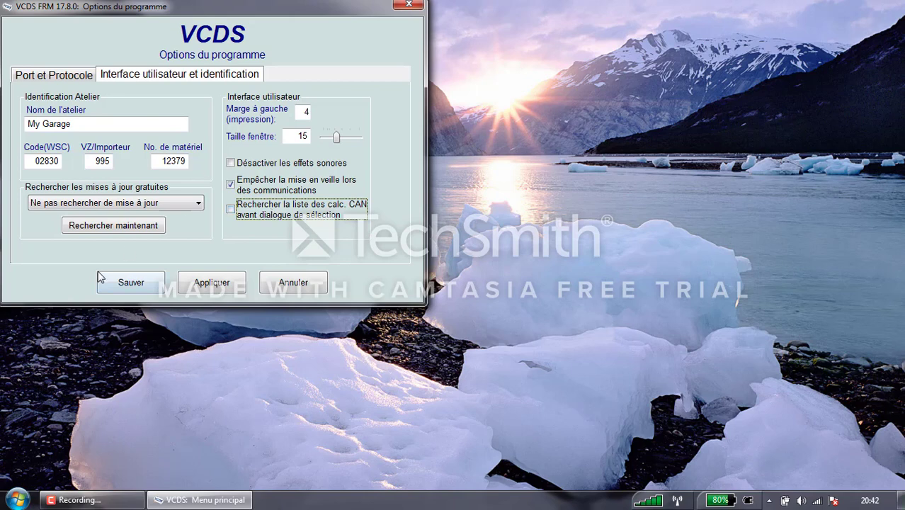
Step: Save the options, acknowledge both restart notices and quit VCDS
click(126, 281)
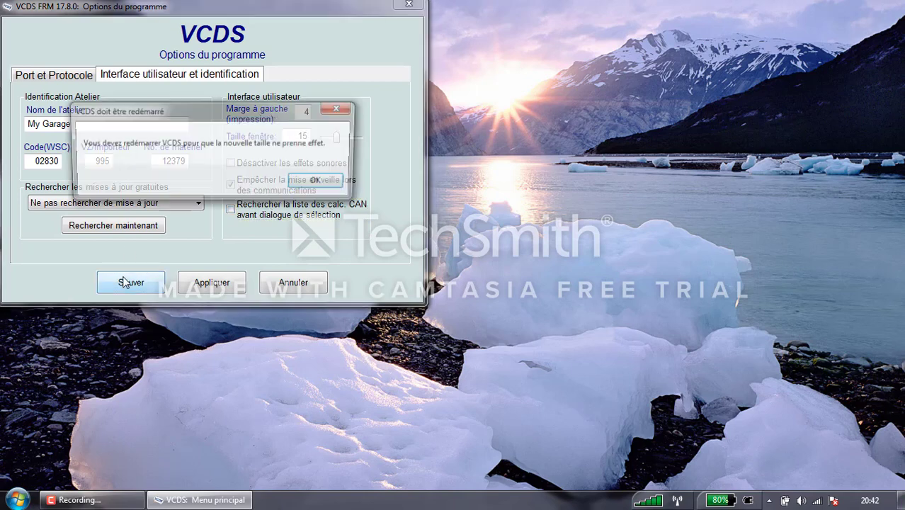
click(330, 187)
click(286, 186)
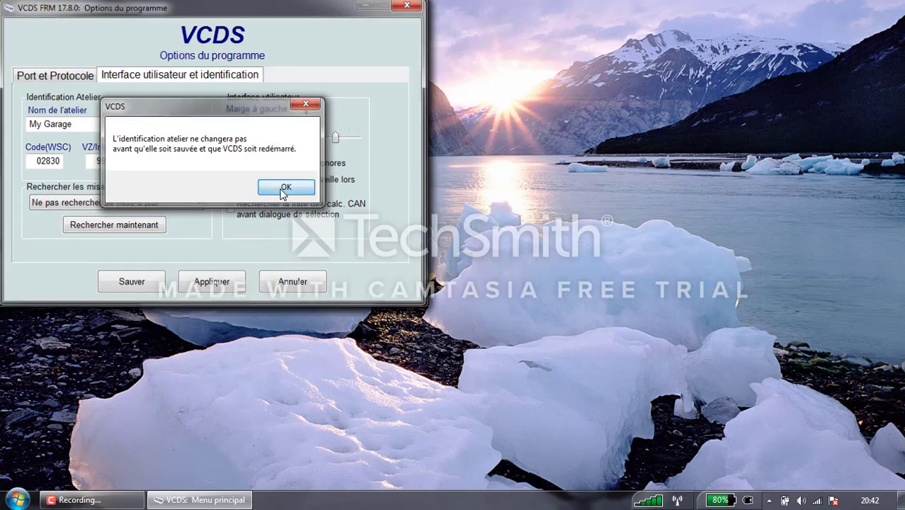
click(290, 279)
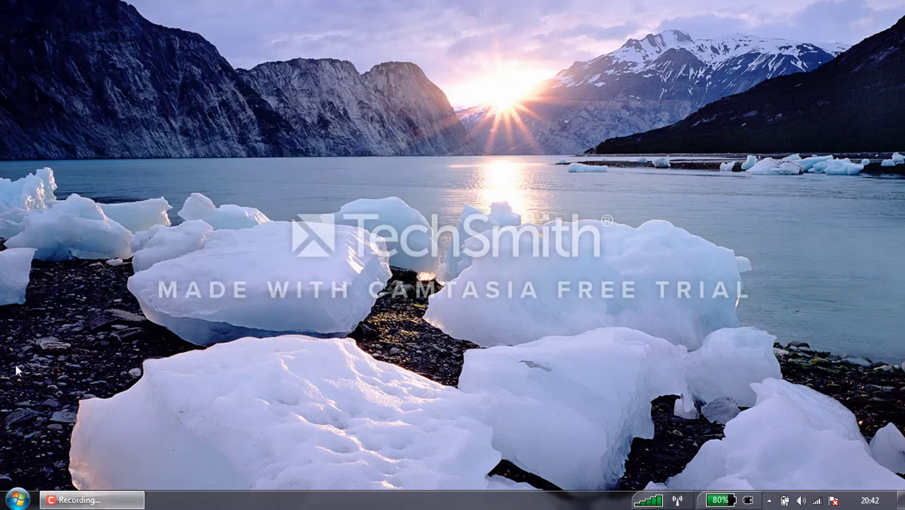
Step: Relaunch VCDS FRM 17.08 from the Start menu and move its window toward the screen centre
click(18, 501)
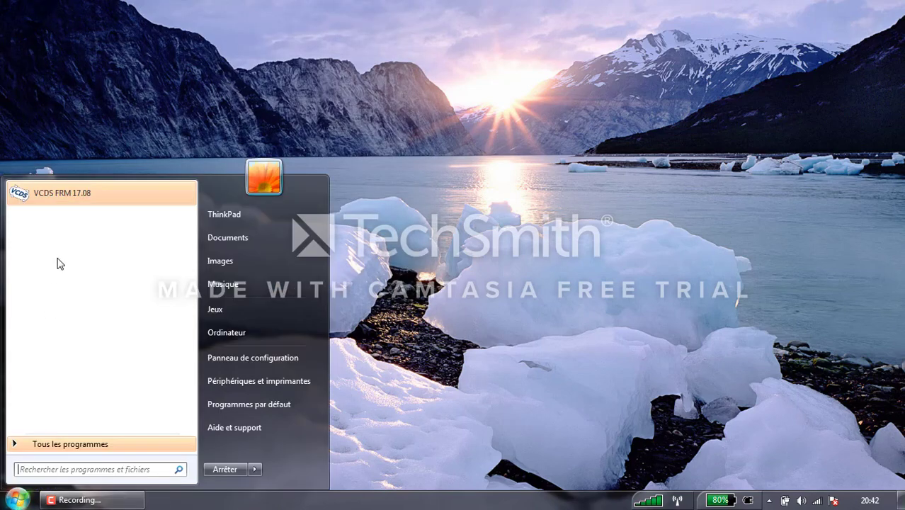
click(80, 201)
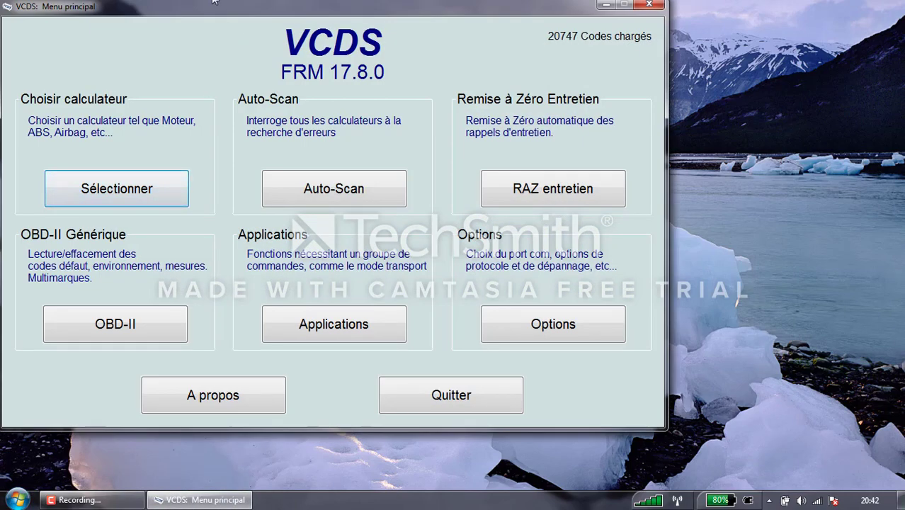
drag(226, 8, 340, 30)
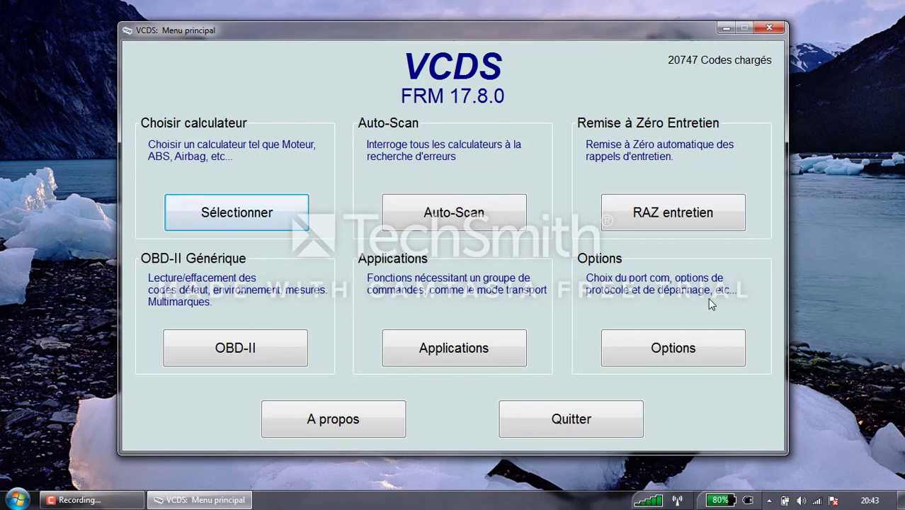
Step: Check the version and licence (Valide / Activé) under A propos, then open controller selection
click(350, 421)
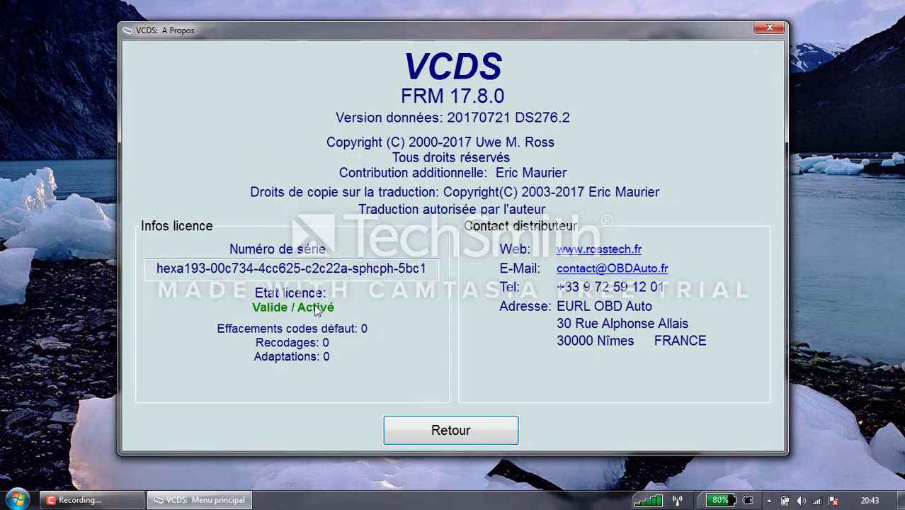
click(460, 428)
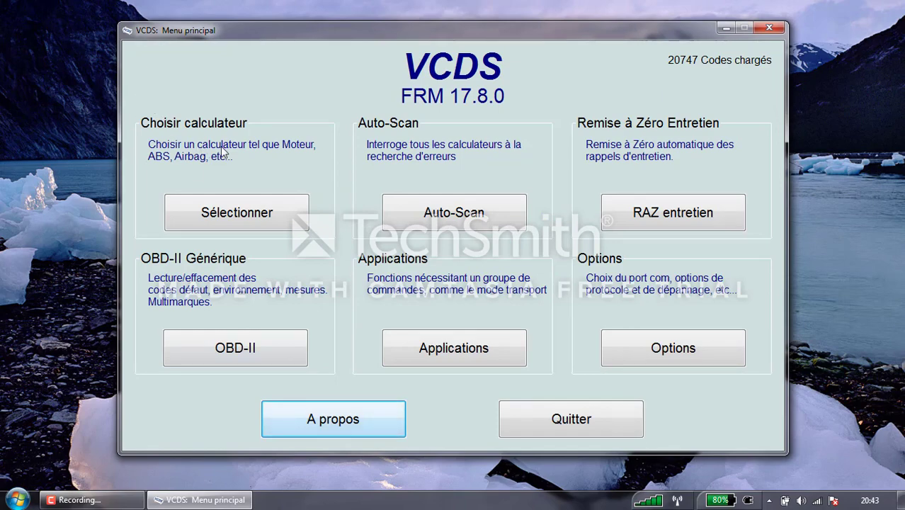
click(259, 227)
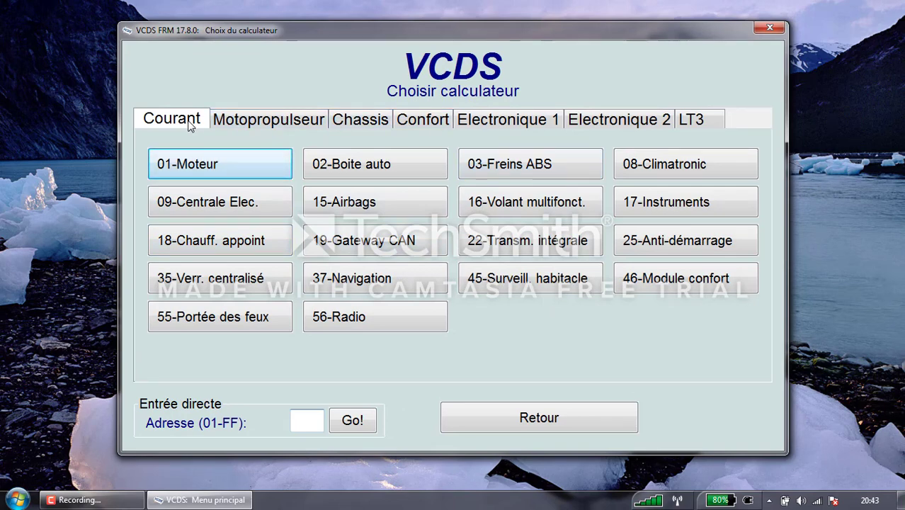
Step: Browse the Motopropulseur, Chassis, Courant, Electronique 1, Electronique 2 and LT3 controller groups
click(249, 122)
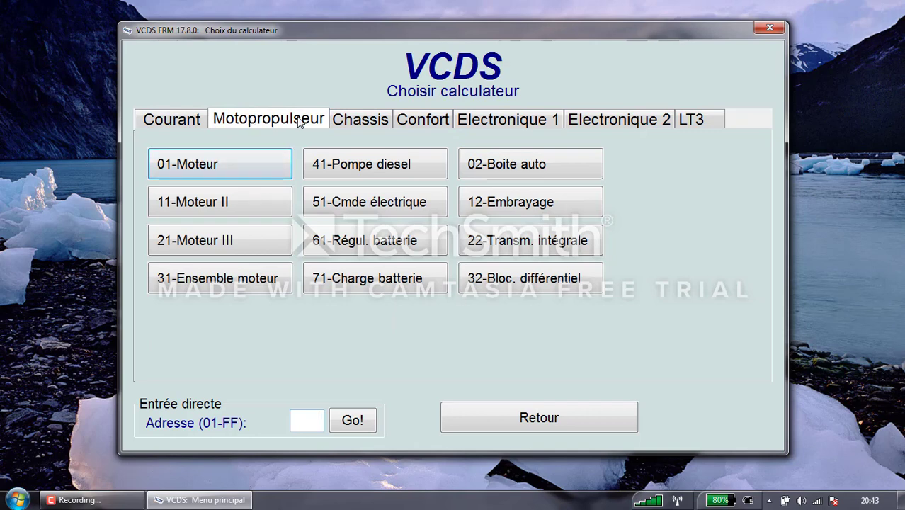
click(348, 125)
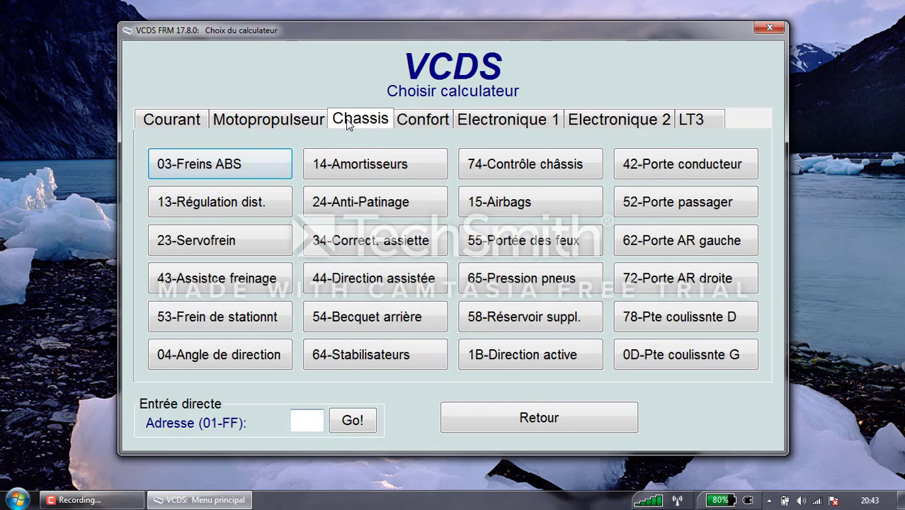
click(200, 121)
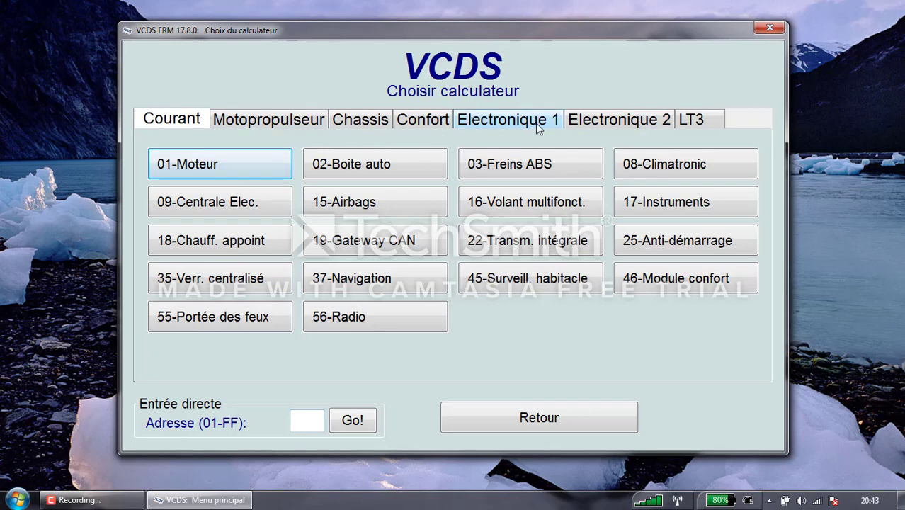
click(497, 125)
click(570, 123)
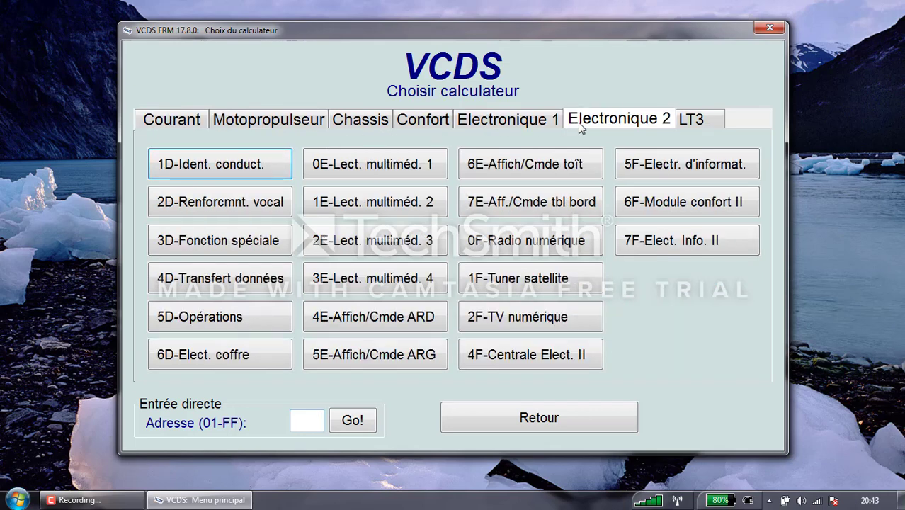
click(693, 125)
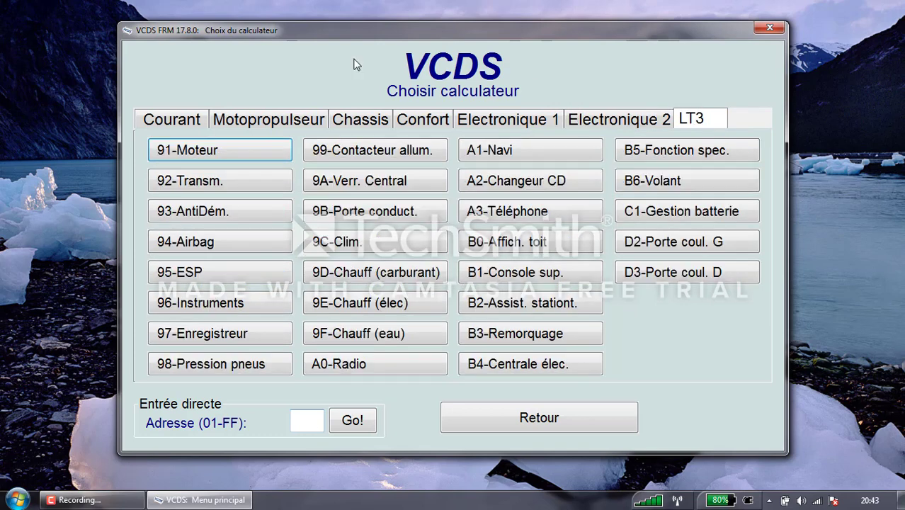
Step: Go back to the Courant group, return to the main menu and open Auto-Scan
click(168, 121)
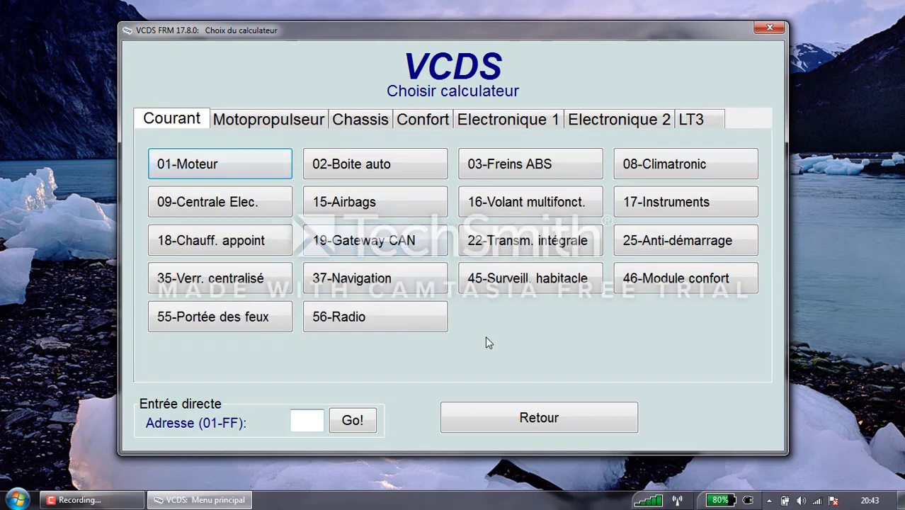
click(536, 410)
click(432, 224)
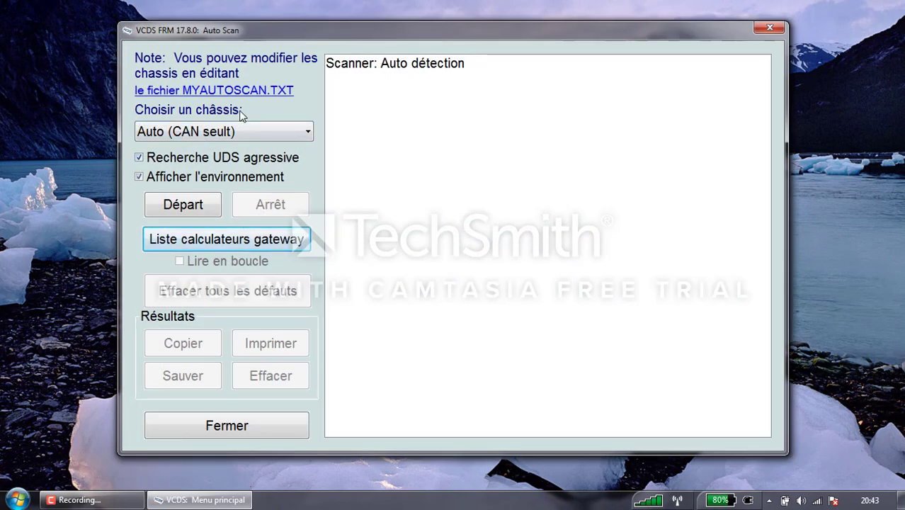
Step: Review the chassis types, keep Auto (CAN seult), dismiss the autoscan help and close Auto-Scan
click(247, 133)
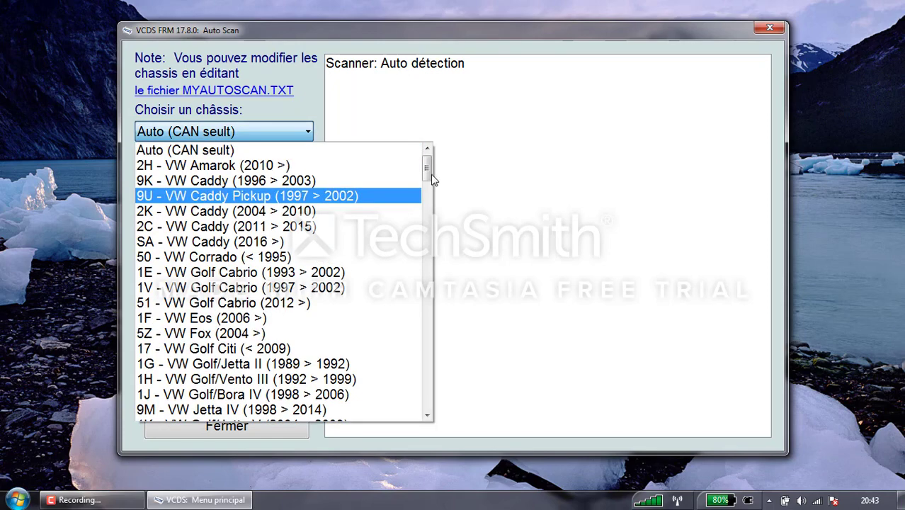
drag(429, 177, 445, 244)
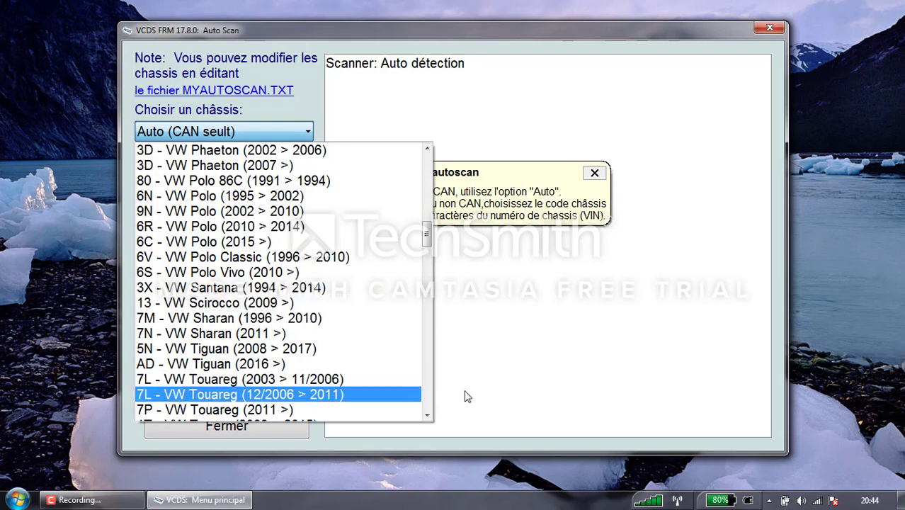
click(534, 383)
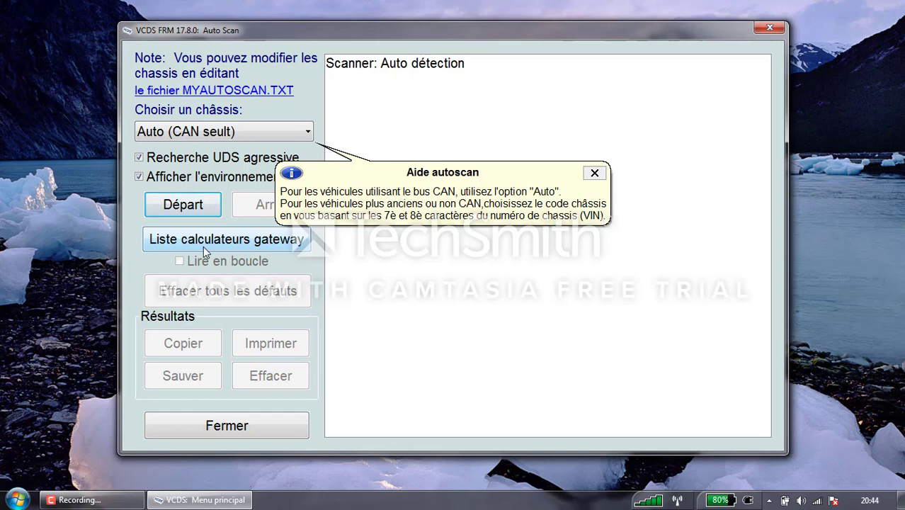
click(595, 173)
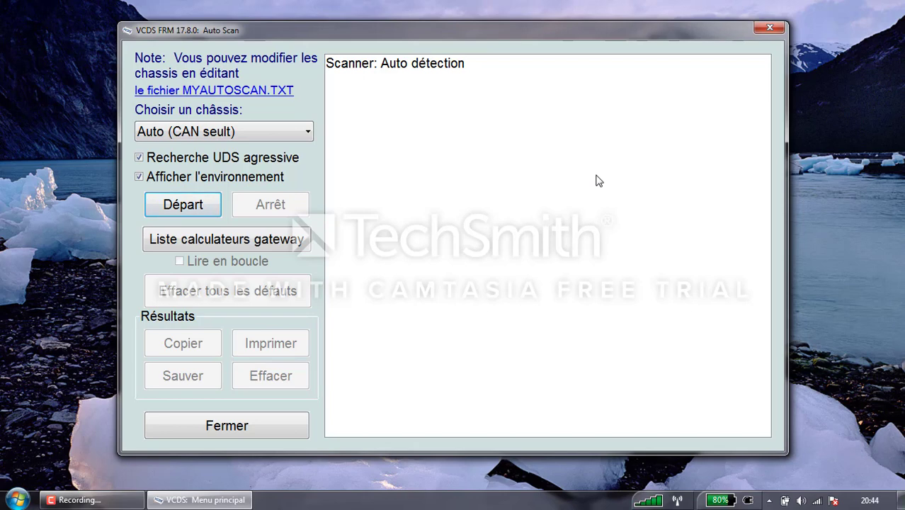
click(247, 431)
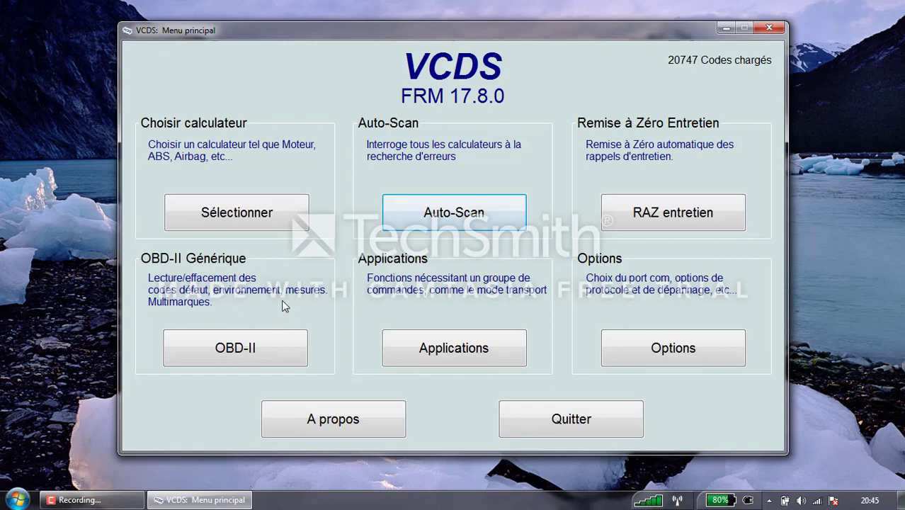
click(425, 351)
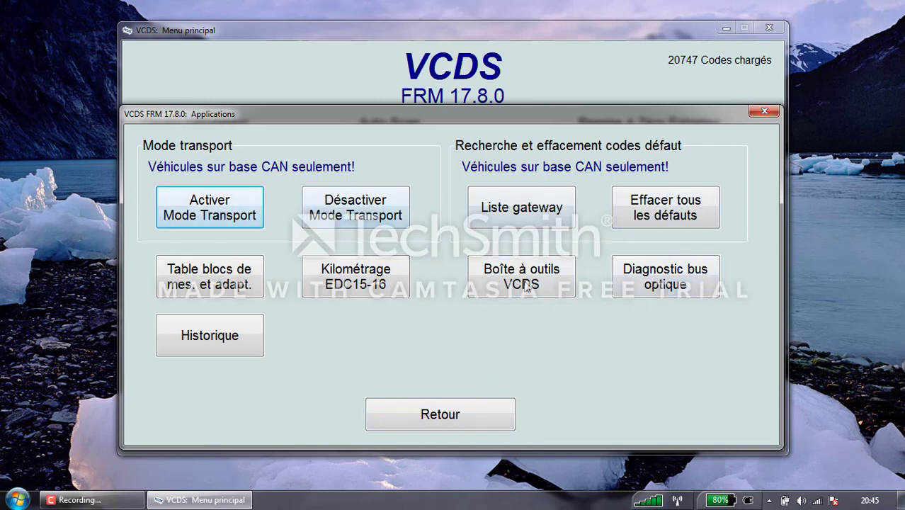
click(472, 416)
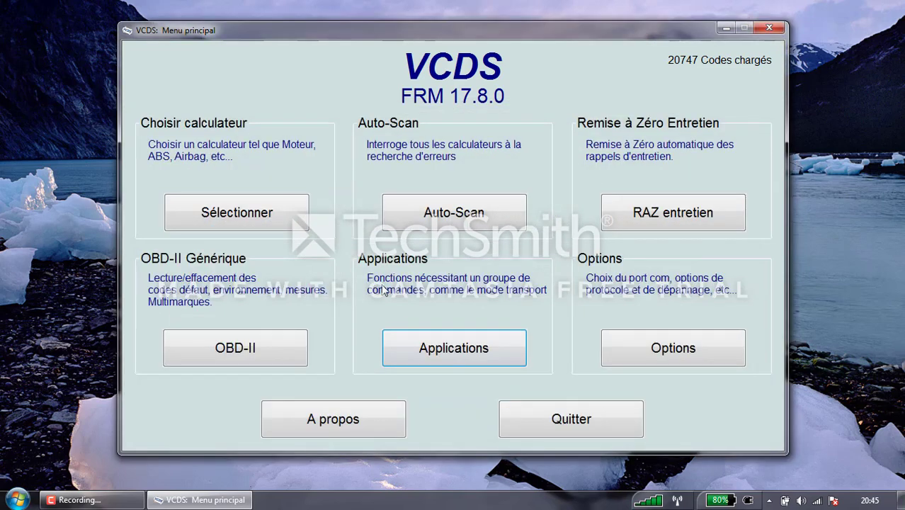